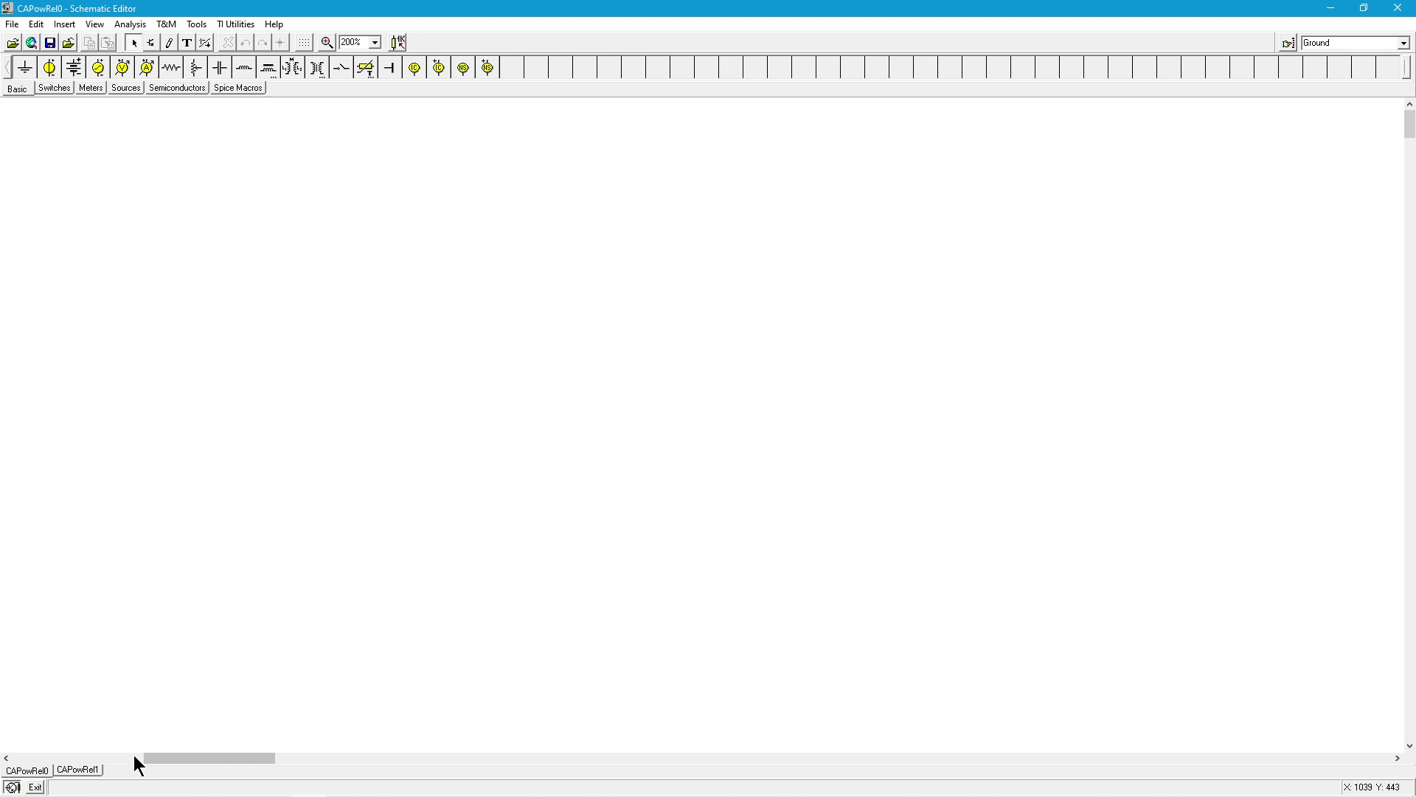
- Scroll the canvas left to reveal the Class A Power Relations emitter-follower schematic
click(134, 757)
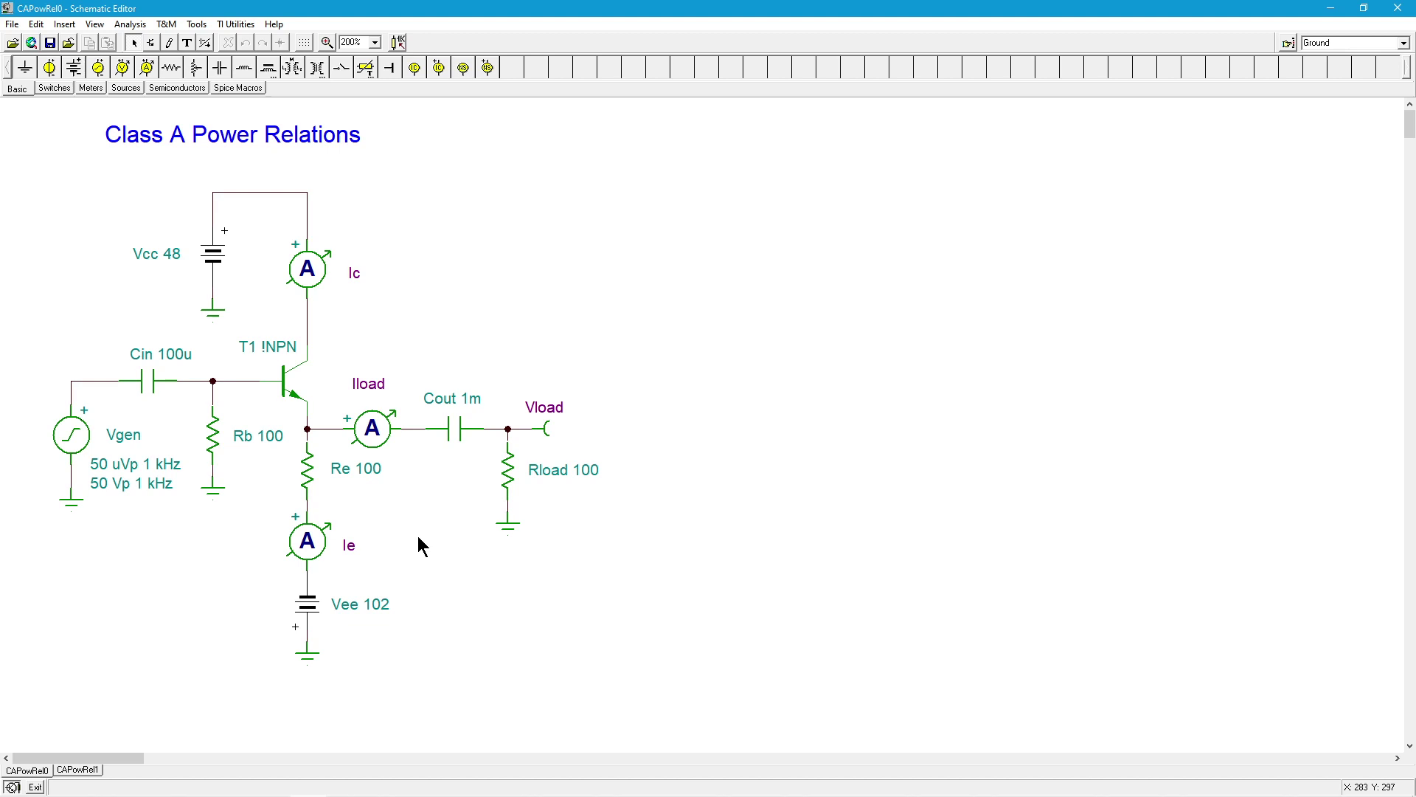
click(130, 24)
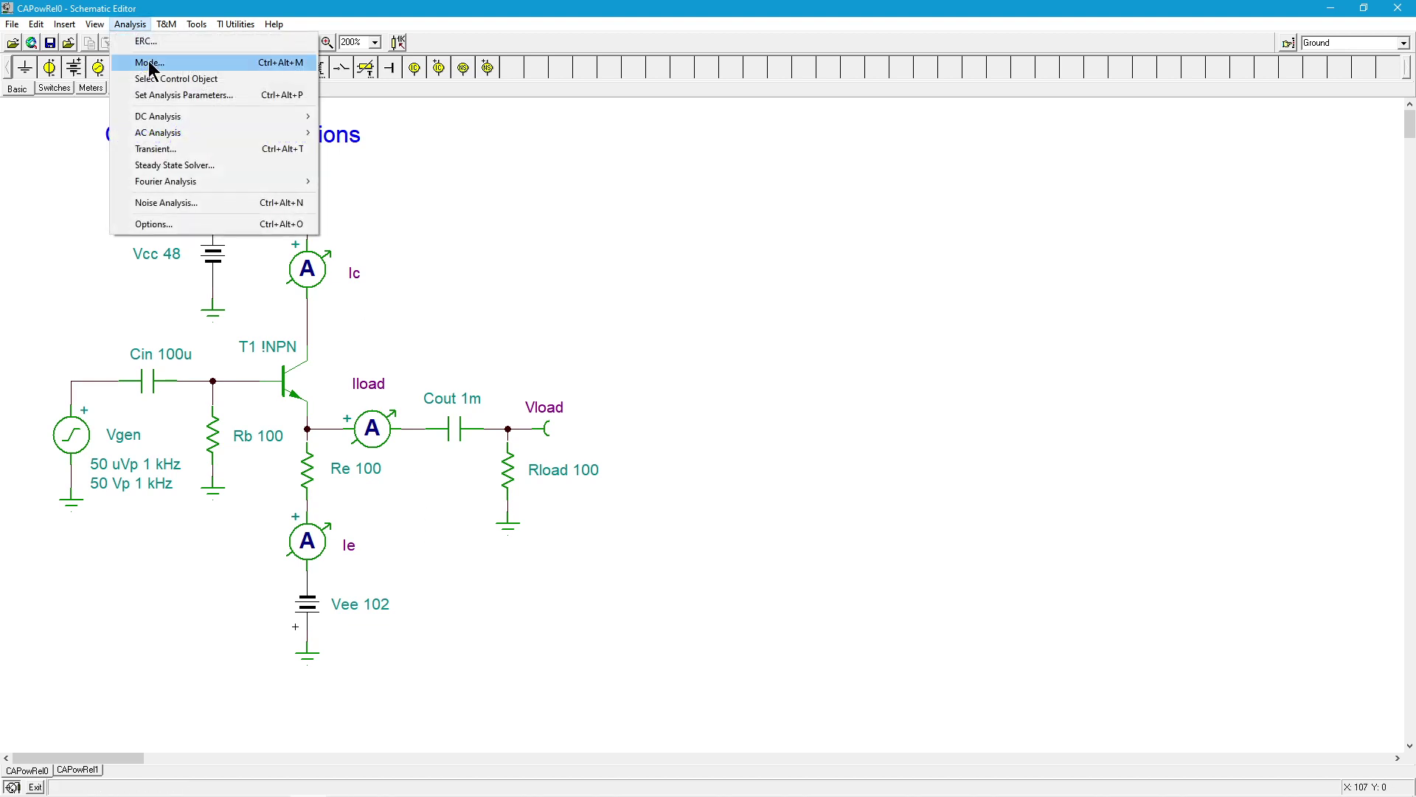
mouse_move(168, 118)
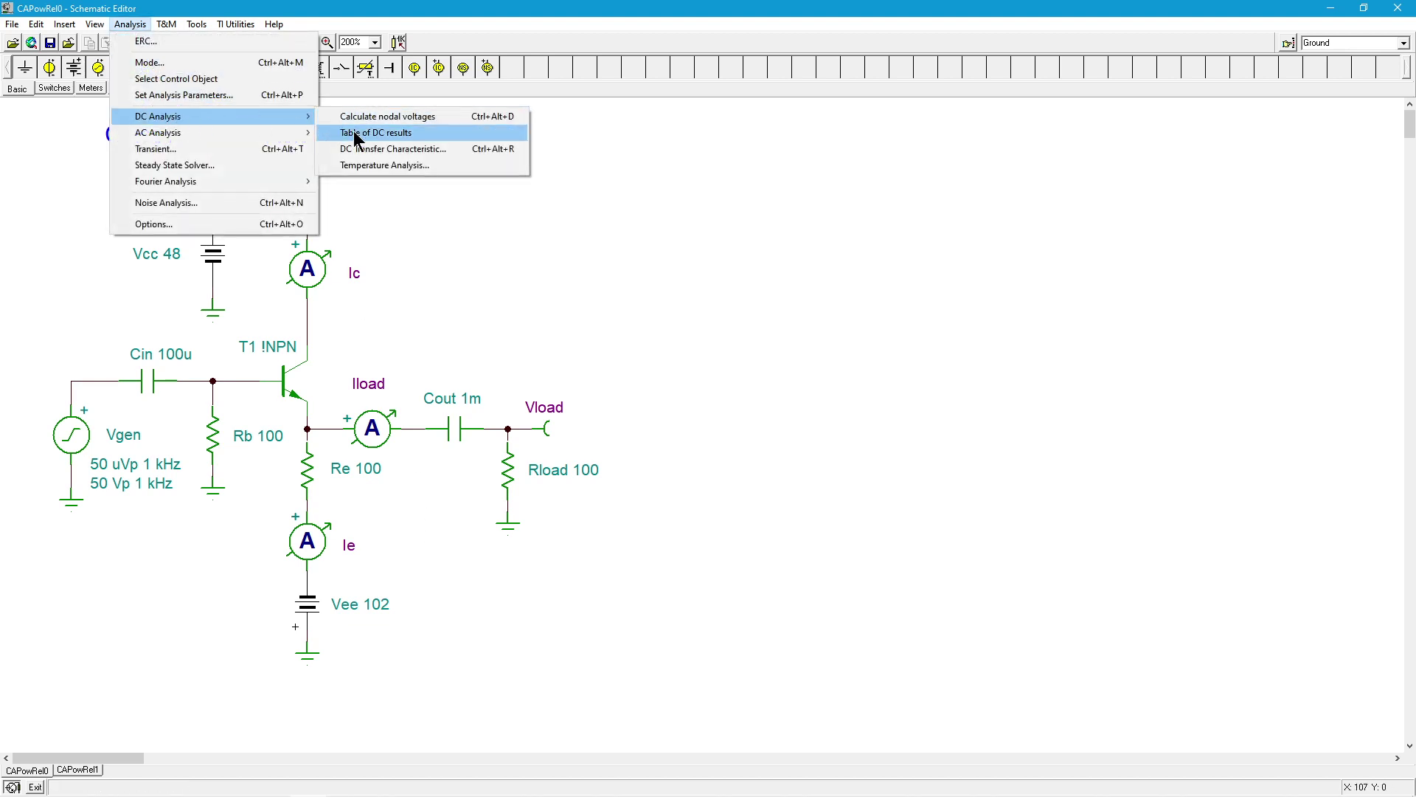
click(356, 135)
drag(1220, 49, 680, 136)
drag(727, 310, 768, 585)
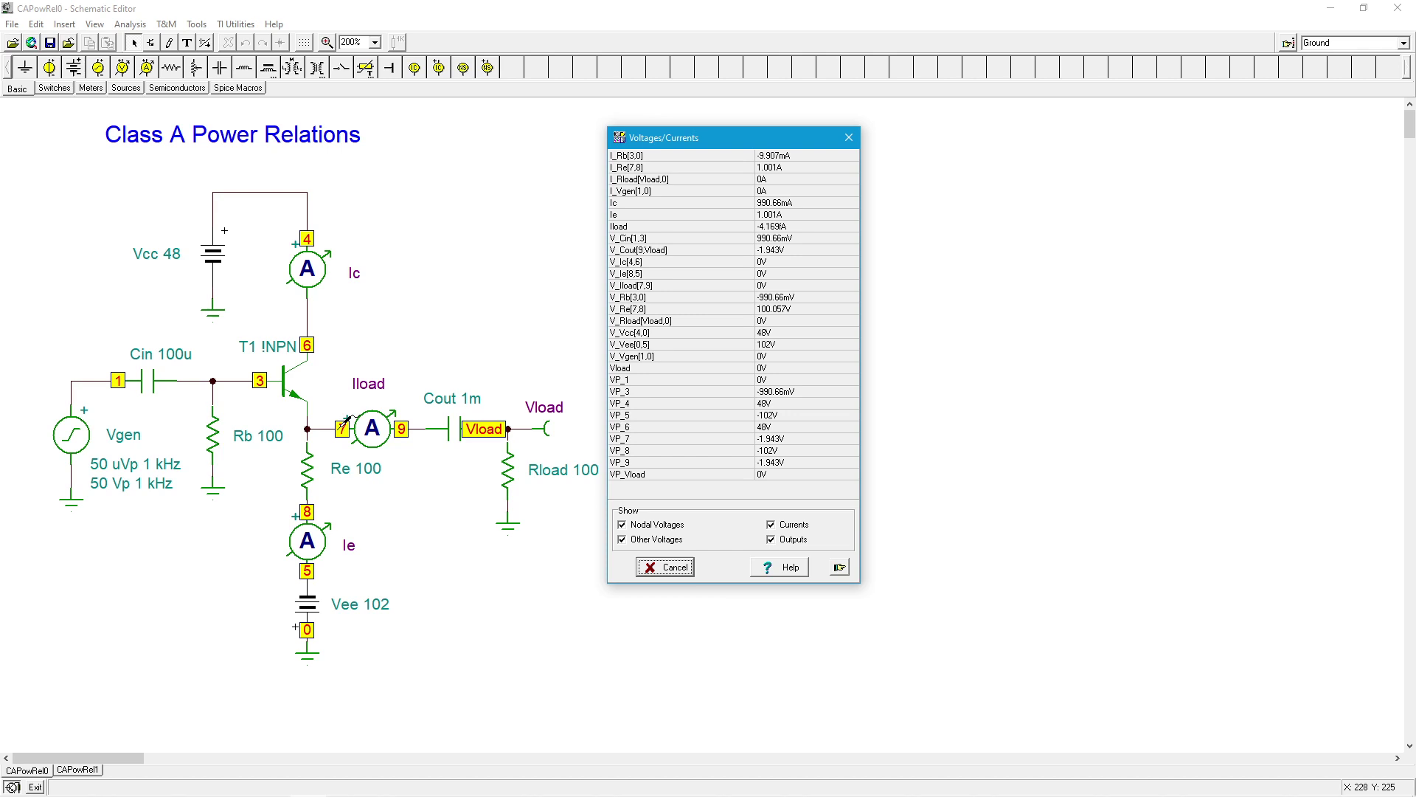
click(345, 422)
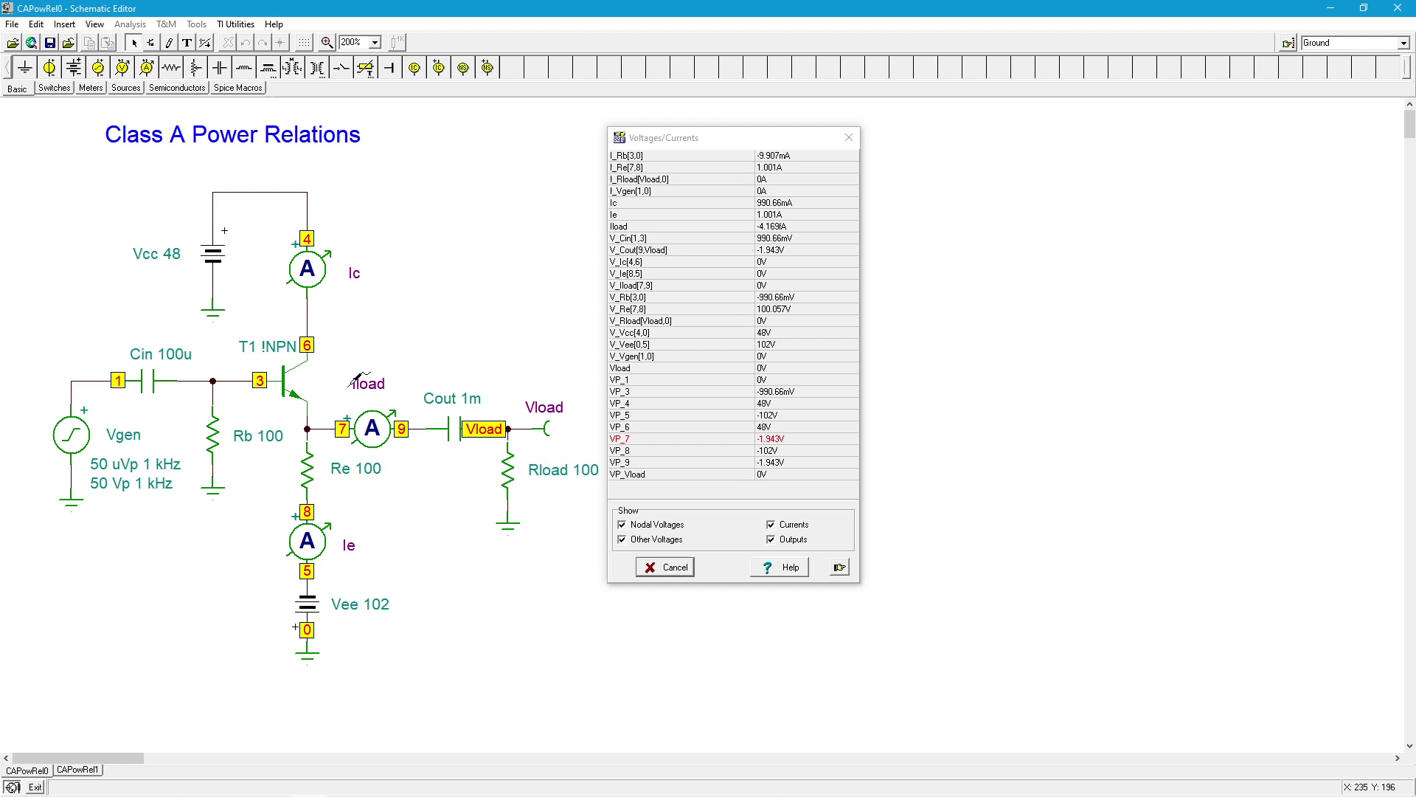
click(663, 566)
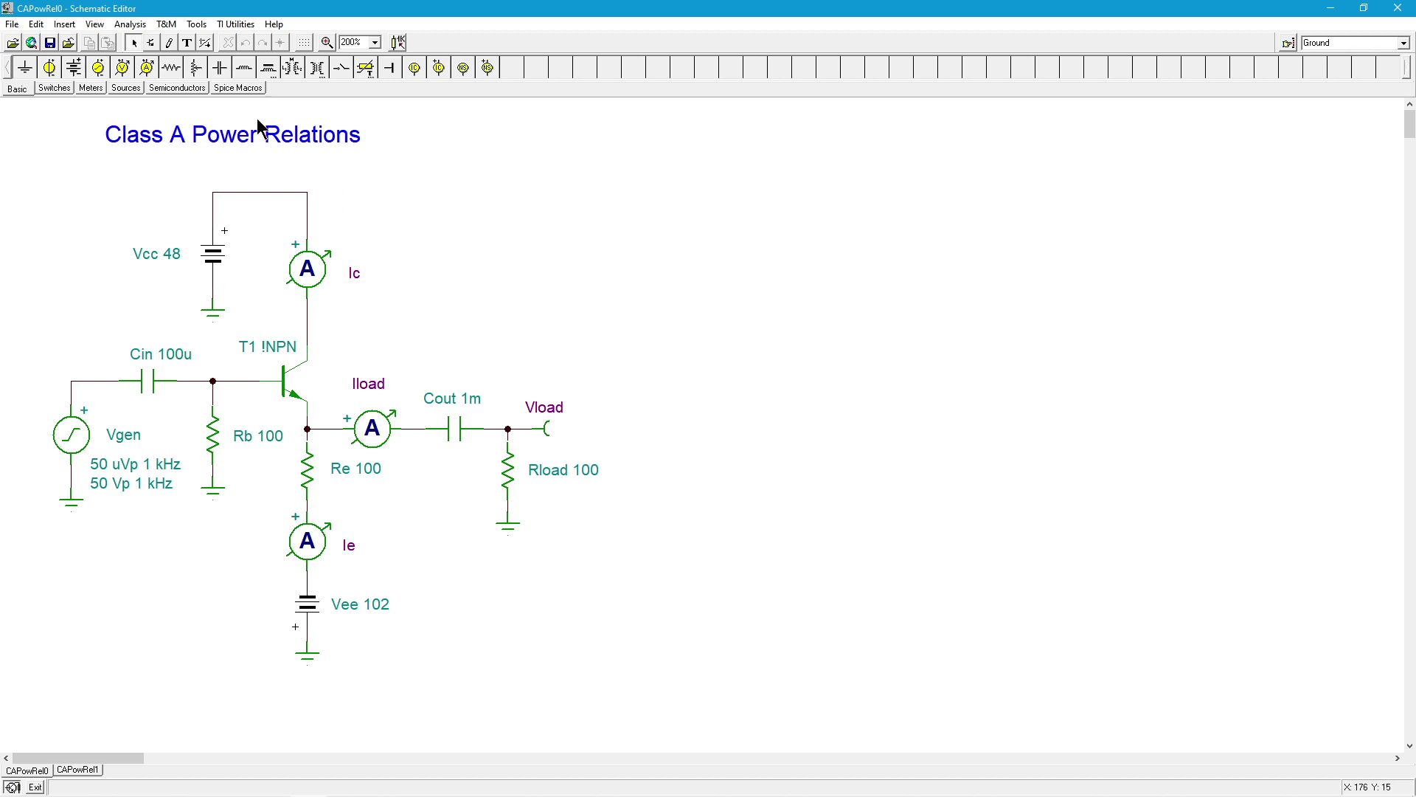
click(130, 26)
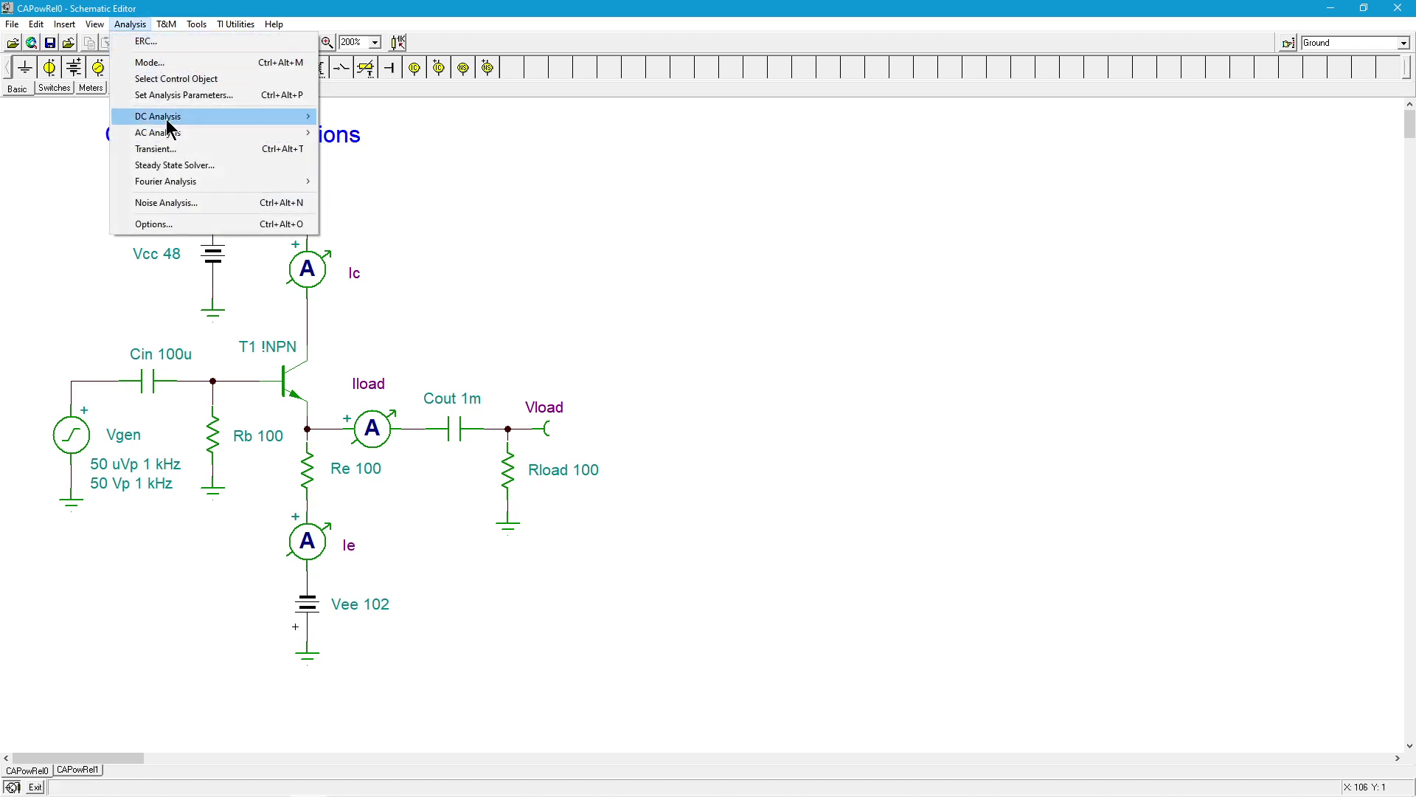
click(175, 148)
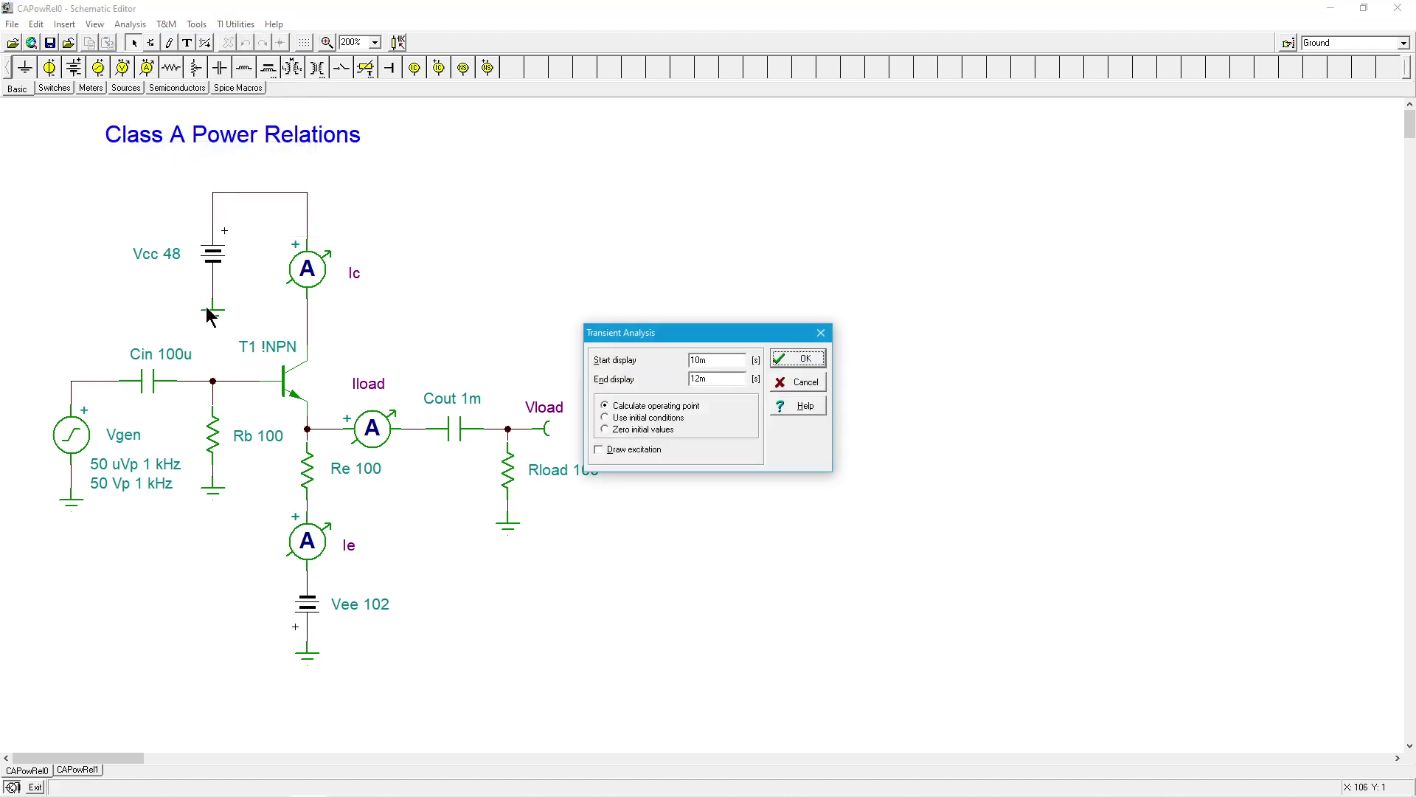
click(802, 362)
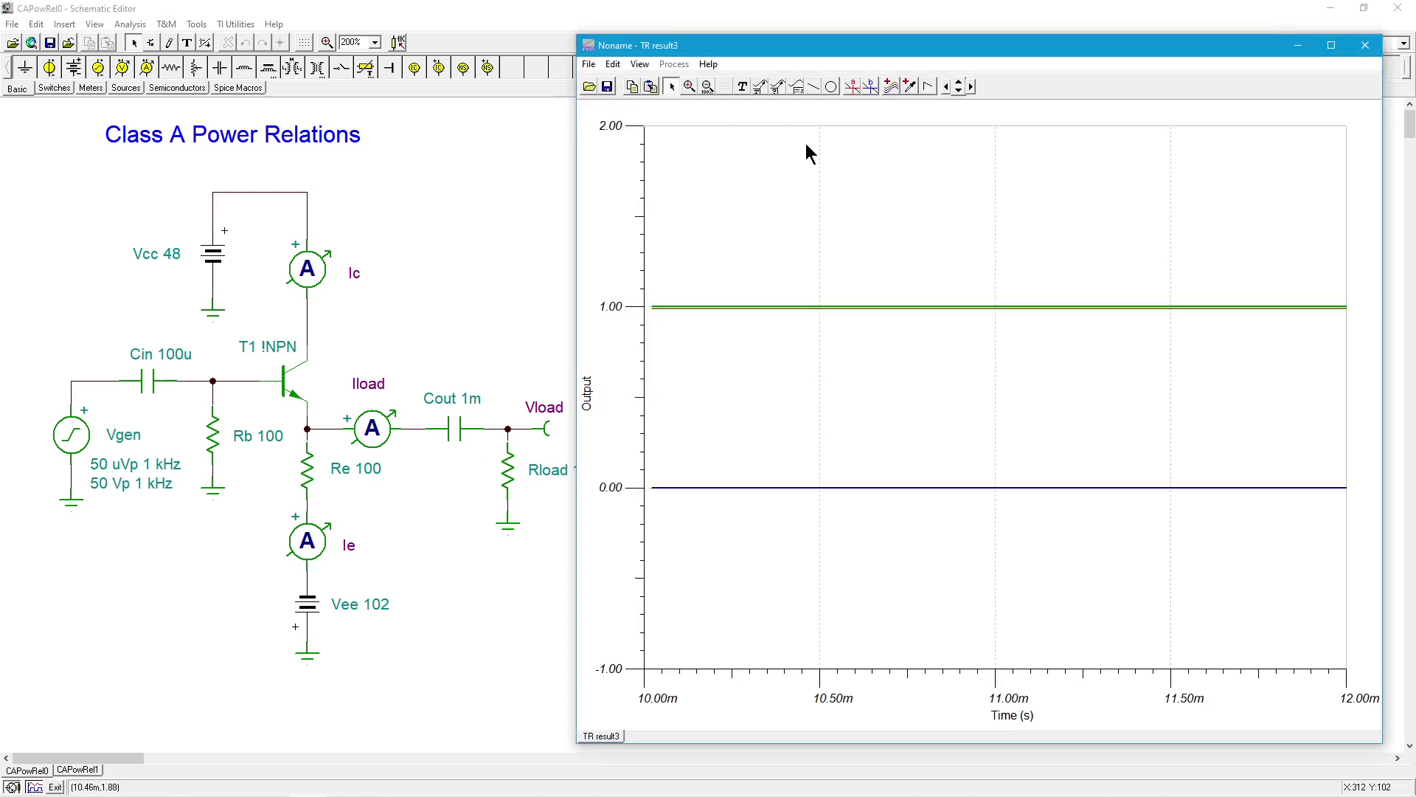
click(798, 86)
click(697, 152)
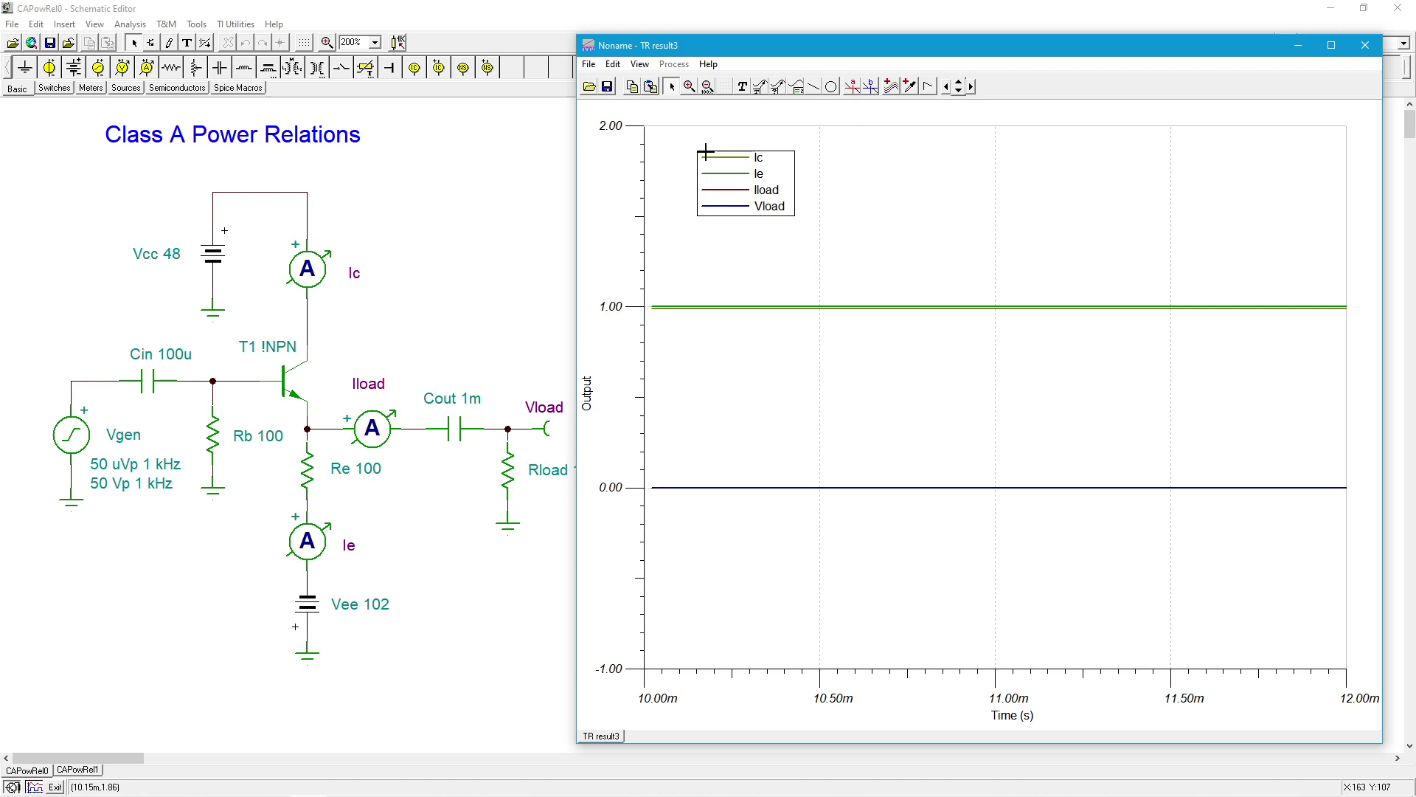
click(838, 307)
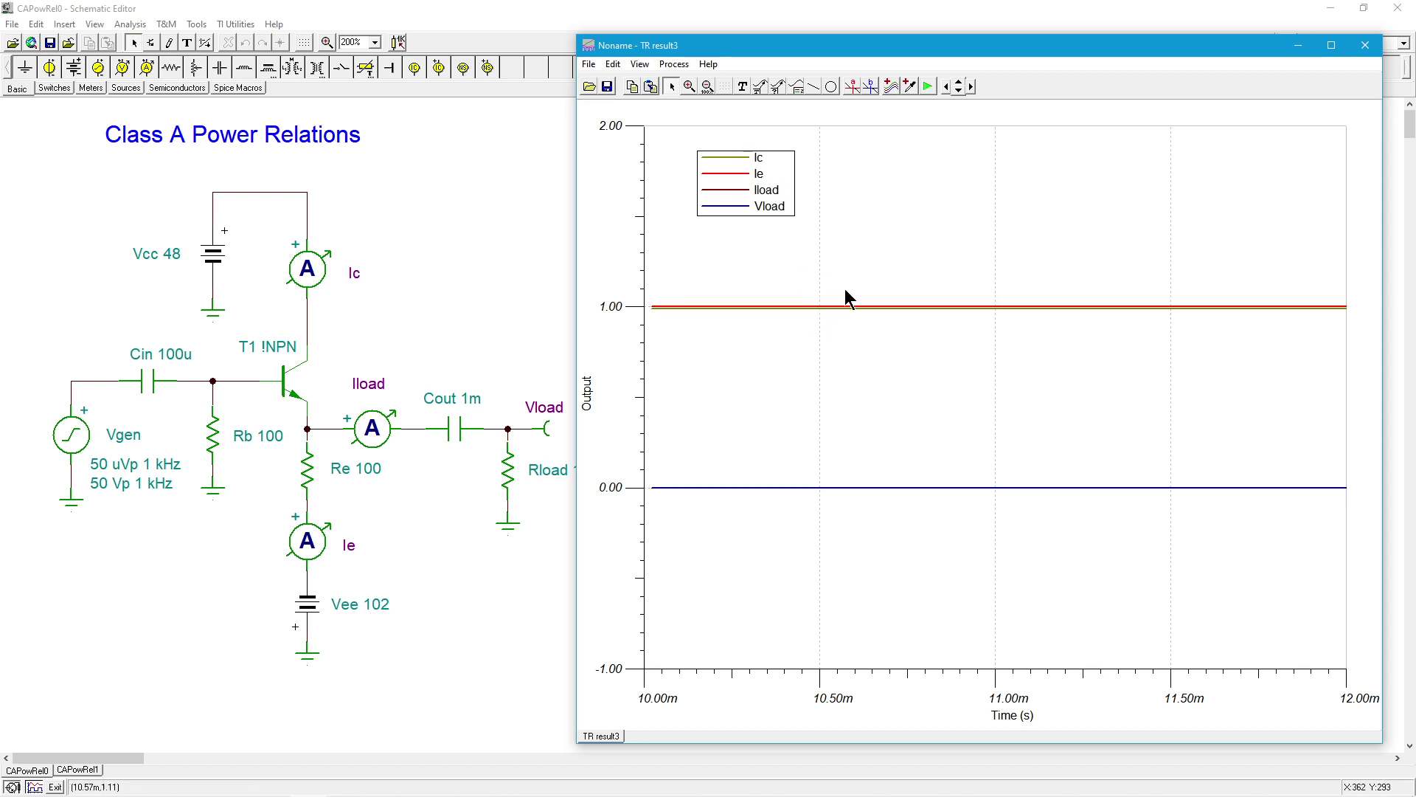
click(845, 305)
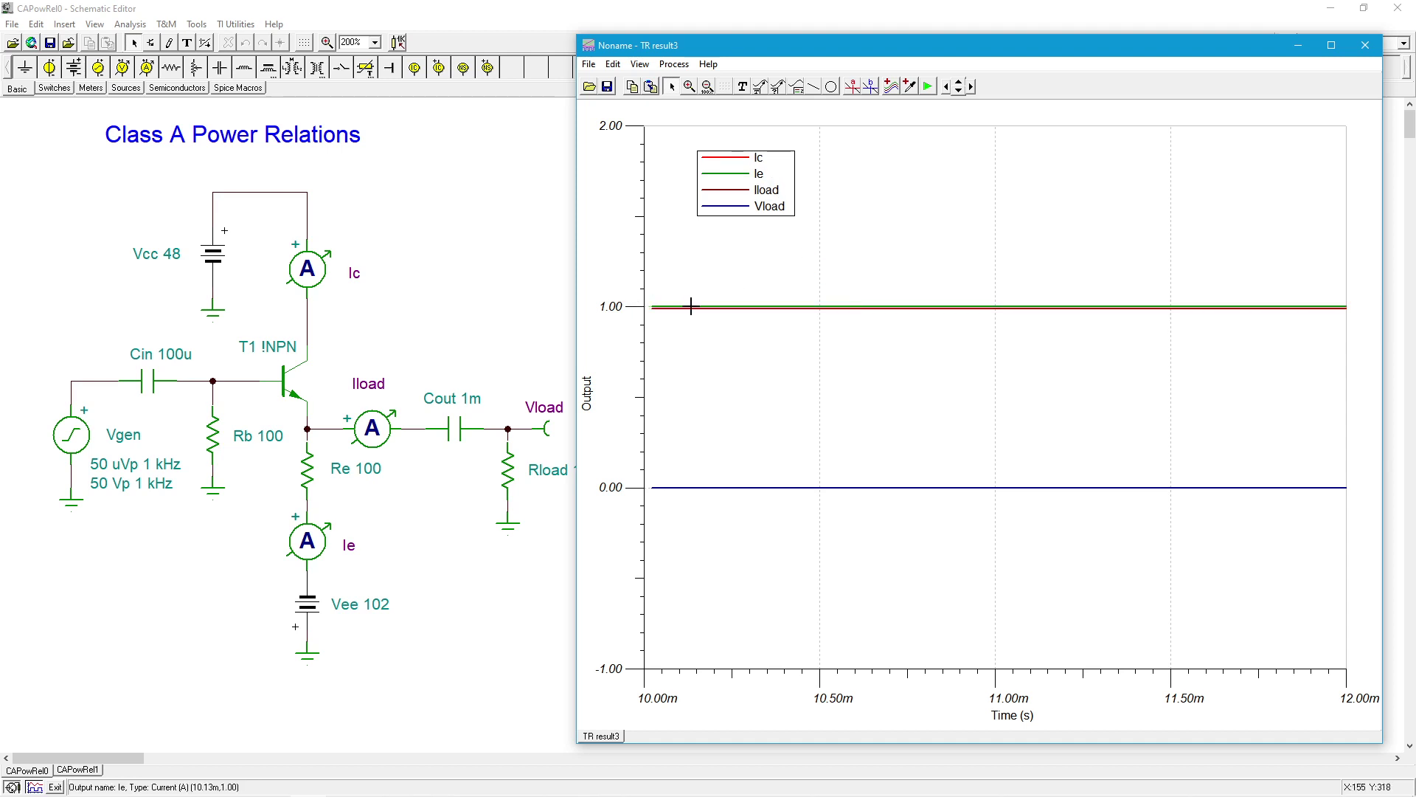
click(812, 486)
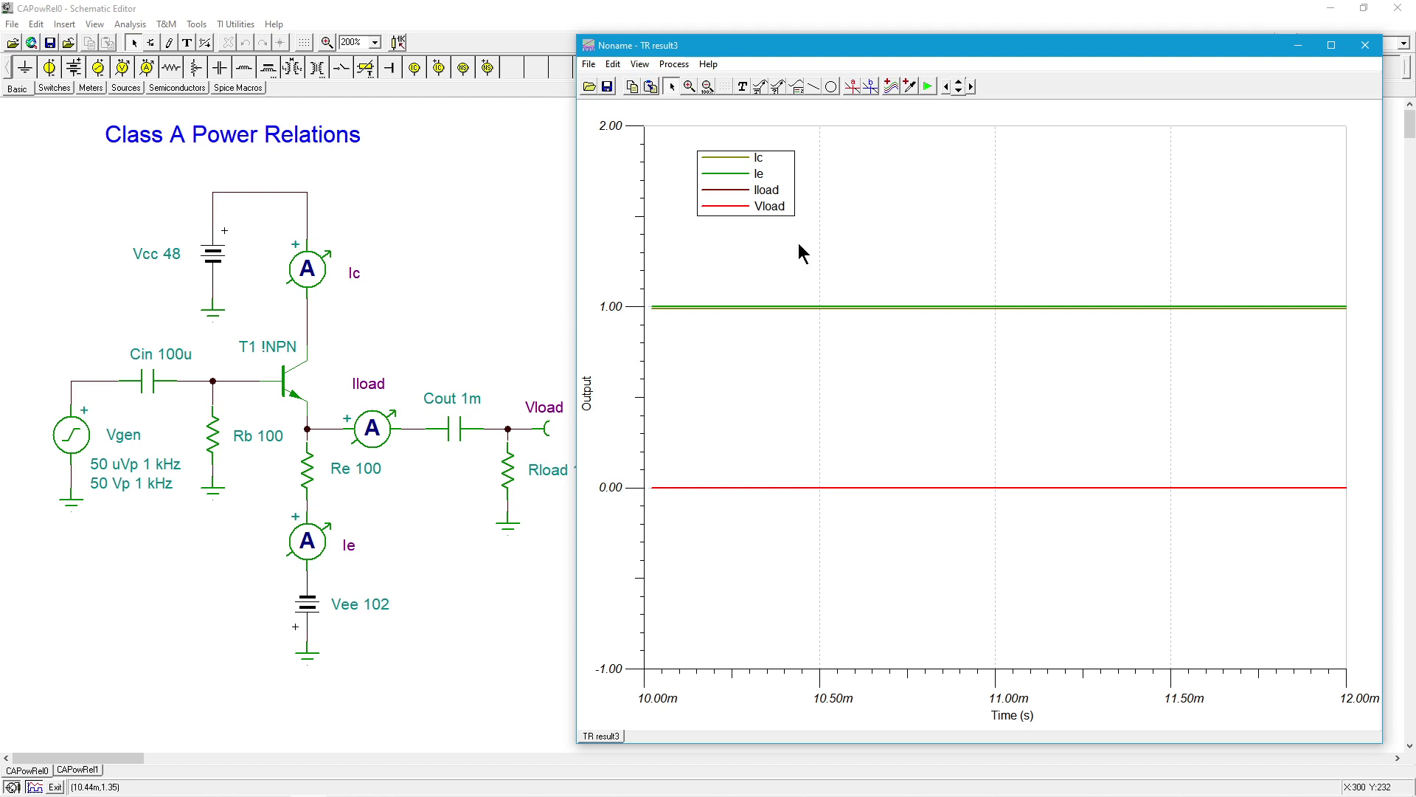
click(1366, 47)
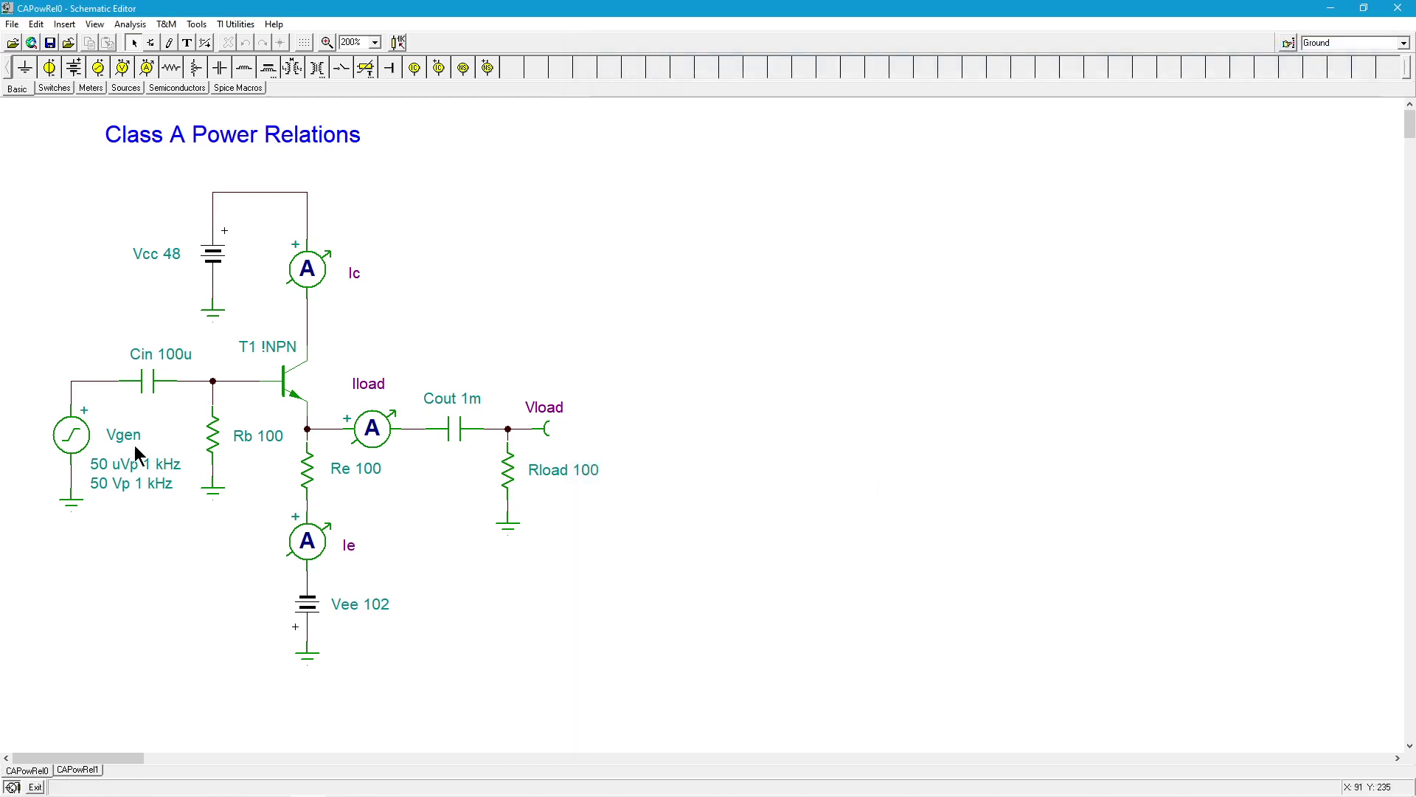
- Change the Vgen sine amplitude from 50u to 50 V peak at 1 kHz and accept
double_click(79, 443)
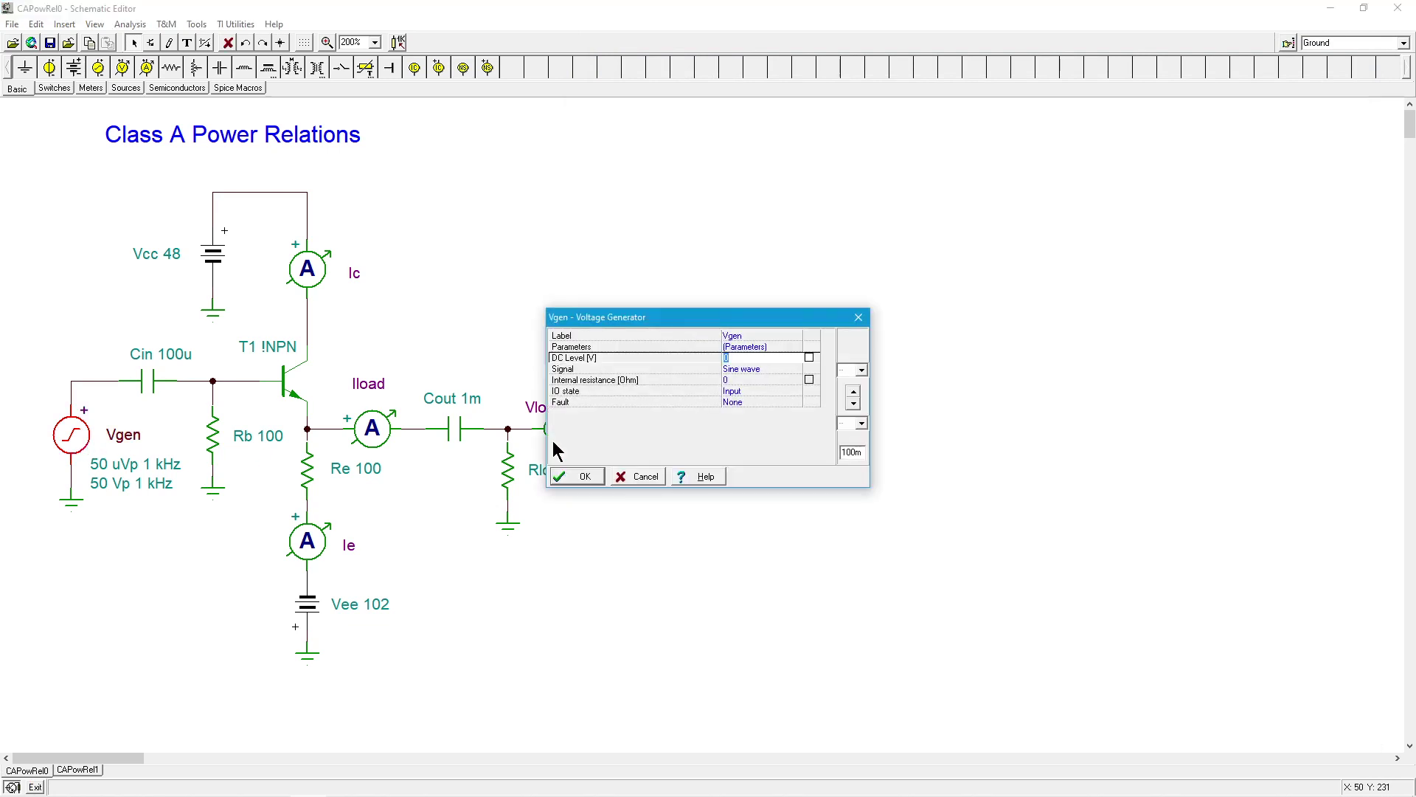
click(742, 369)
click(796, 369)
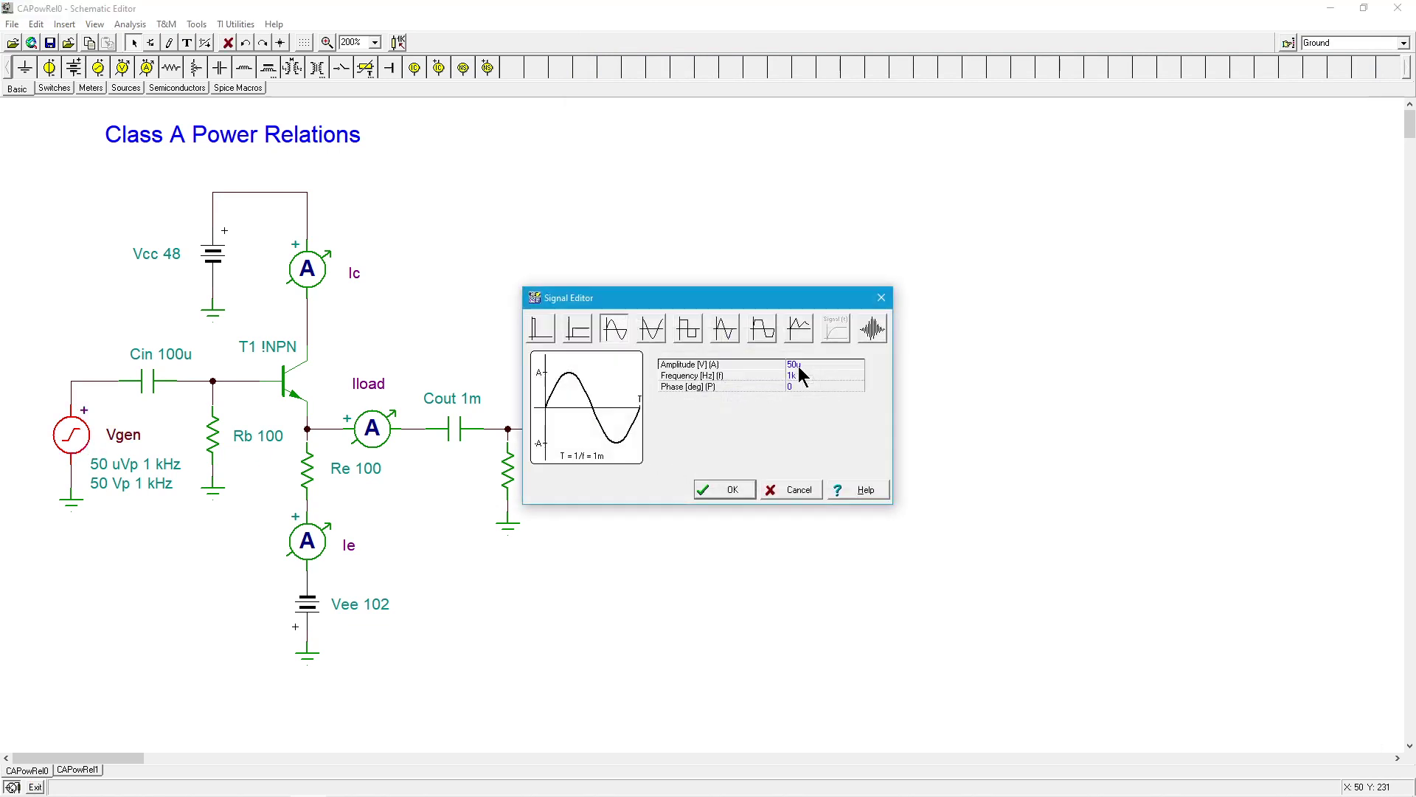
click(812, 365)
click(814, 365)
key(BackSpace)
click(733, 491)
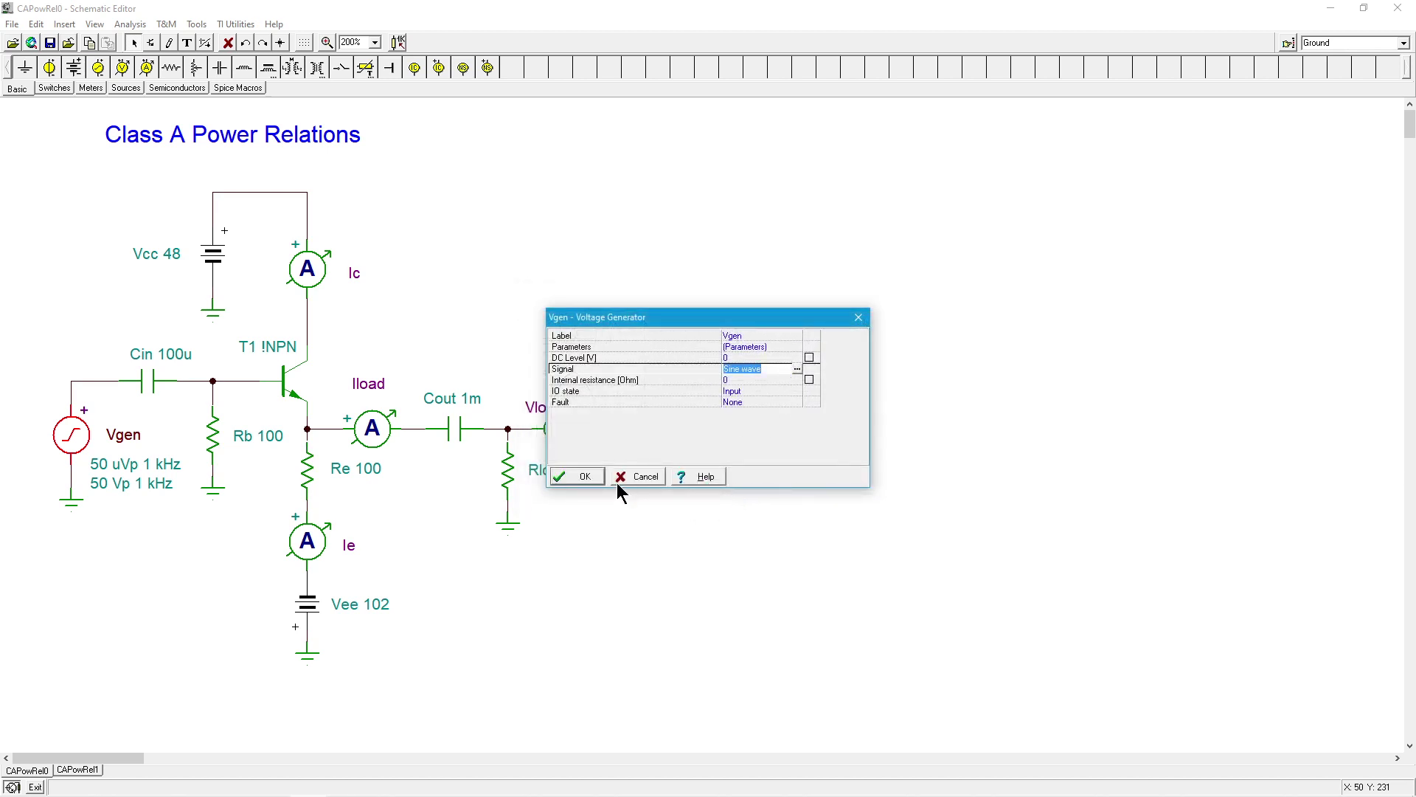
click(583, 480)
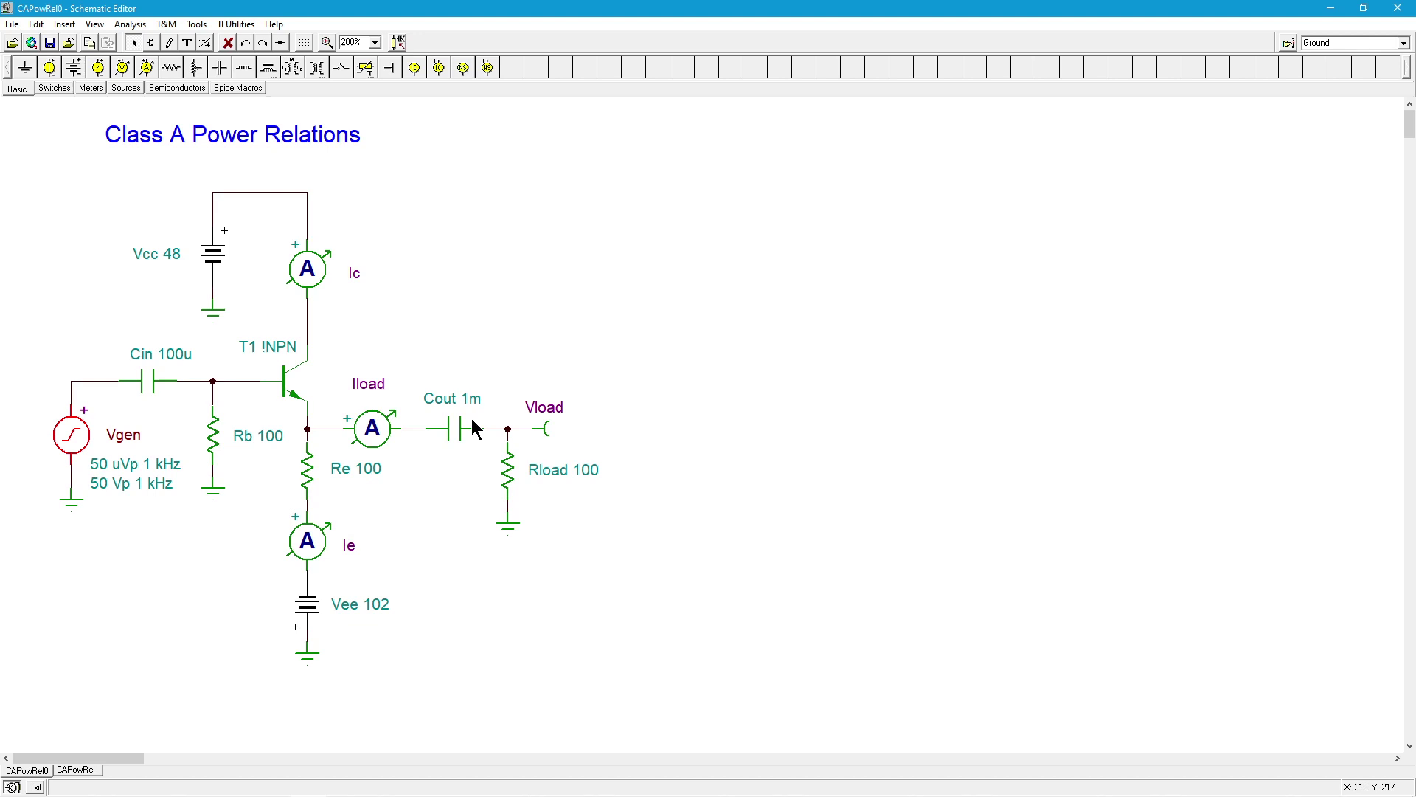
- Run the transient analysis and place a legend for Ic, Ie, Iload and Vload at the plot's top
click(130, 24)
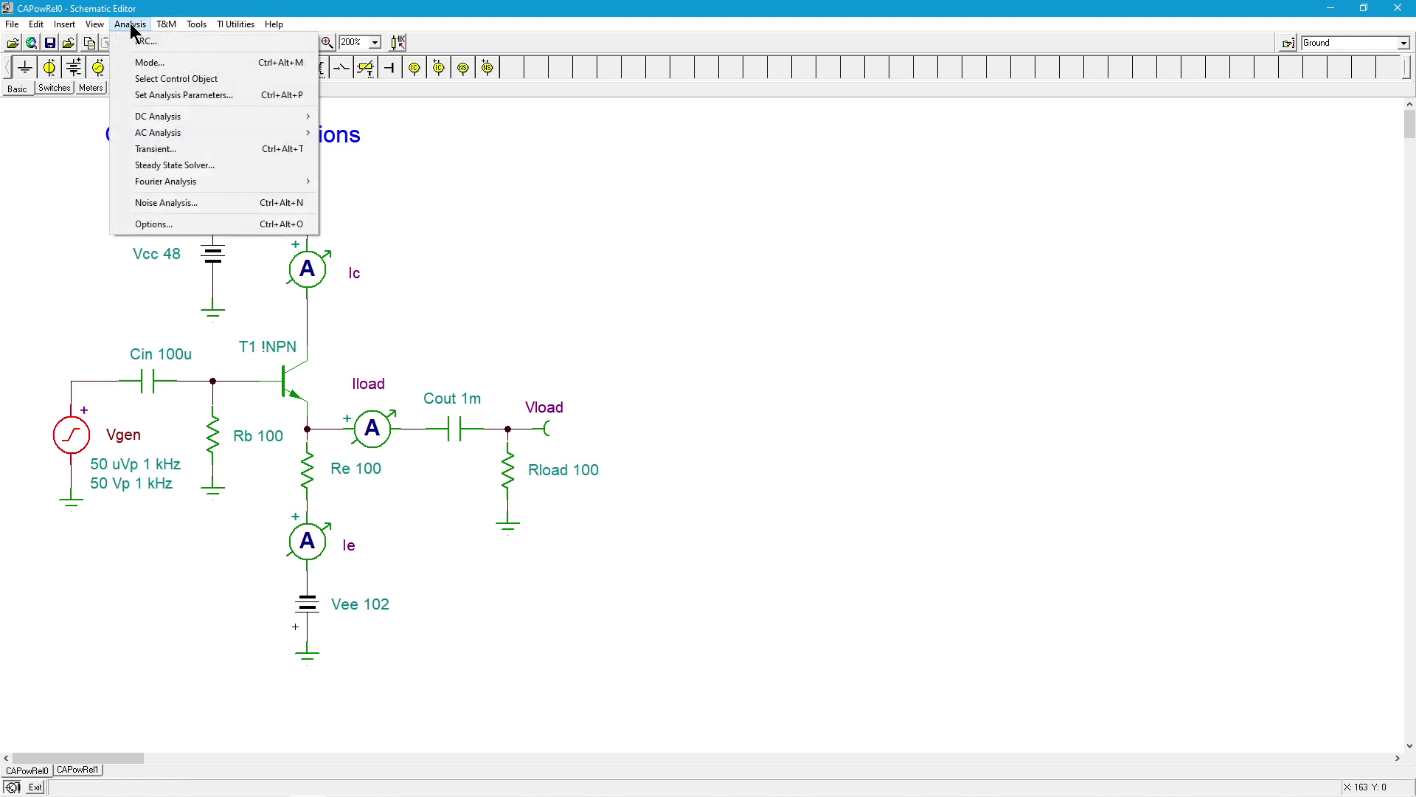
click(194, 148)
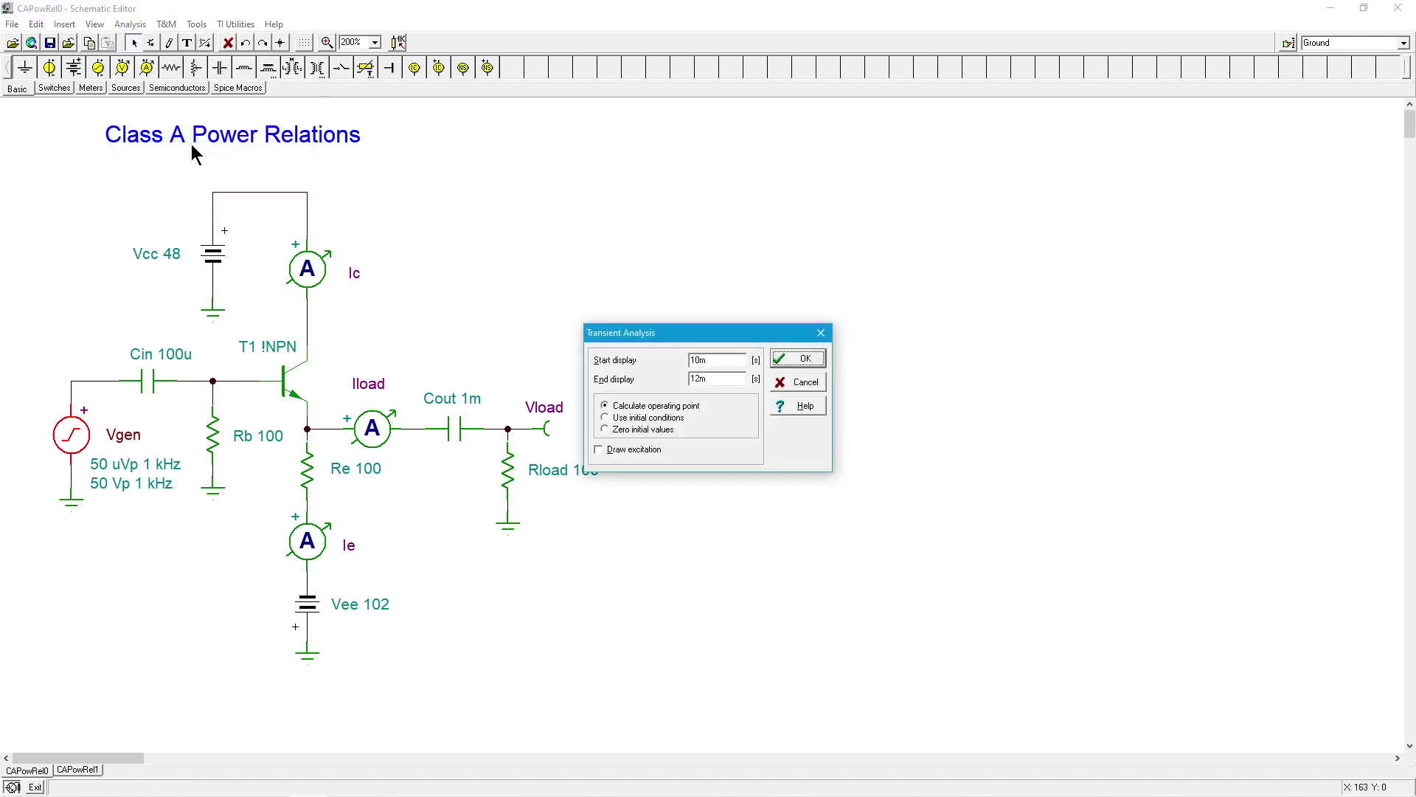
click(803, 361)
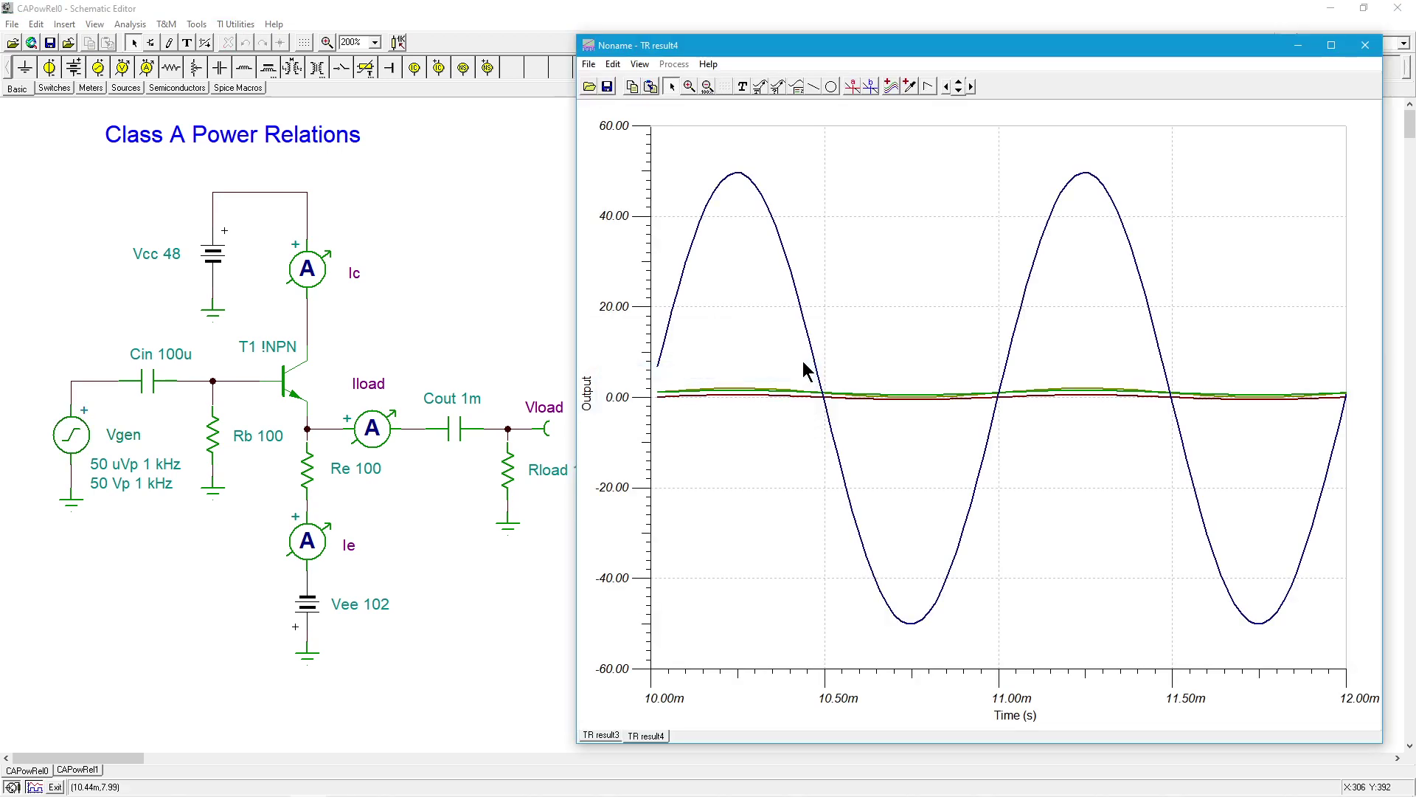
click(797, 87)
click(825, 146)
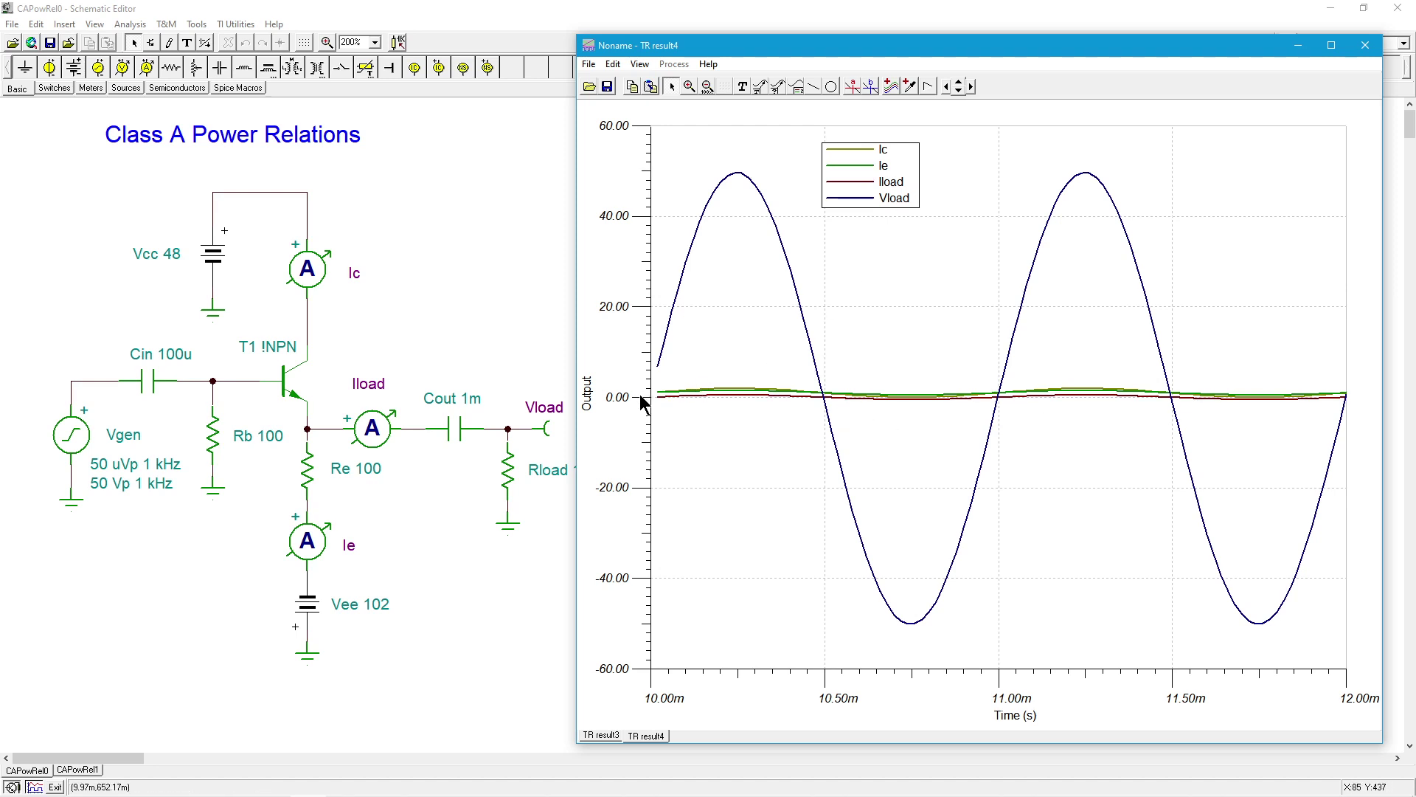
- Set the output axis lower limit to -2 and upper limit to 2
right_click(620, 306)
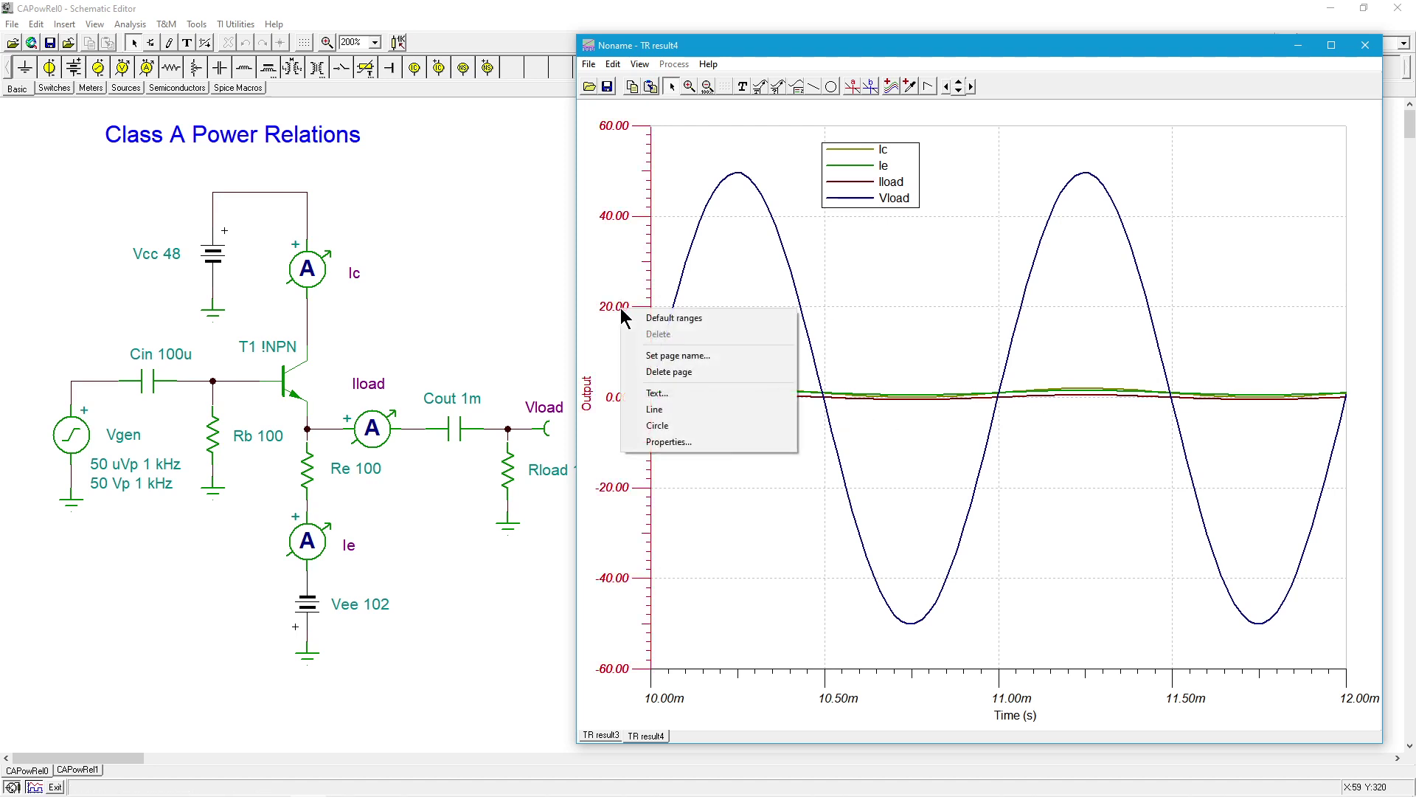
click(668, 442)
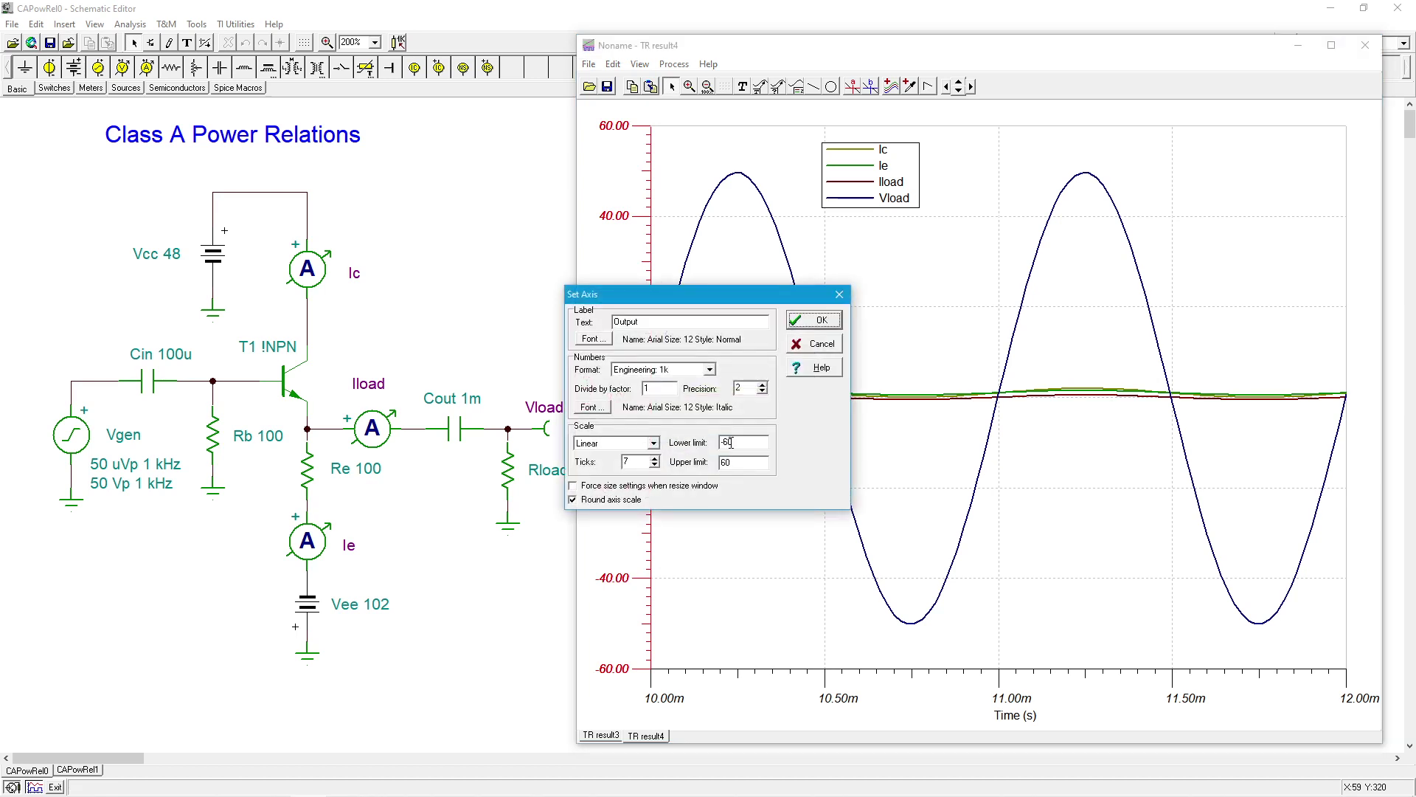
drag(732, 442, 722, 442)
text(-2)
text(2)
click(821, 329)
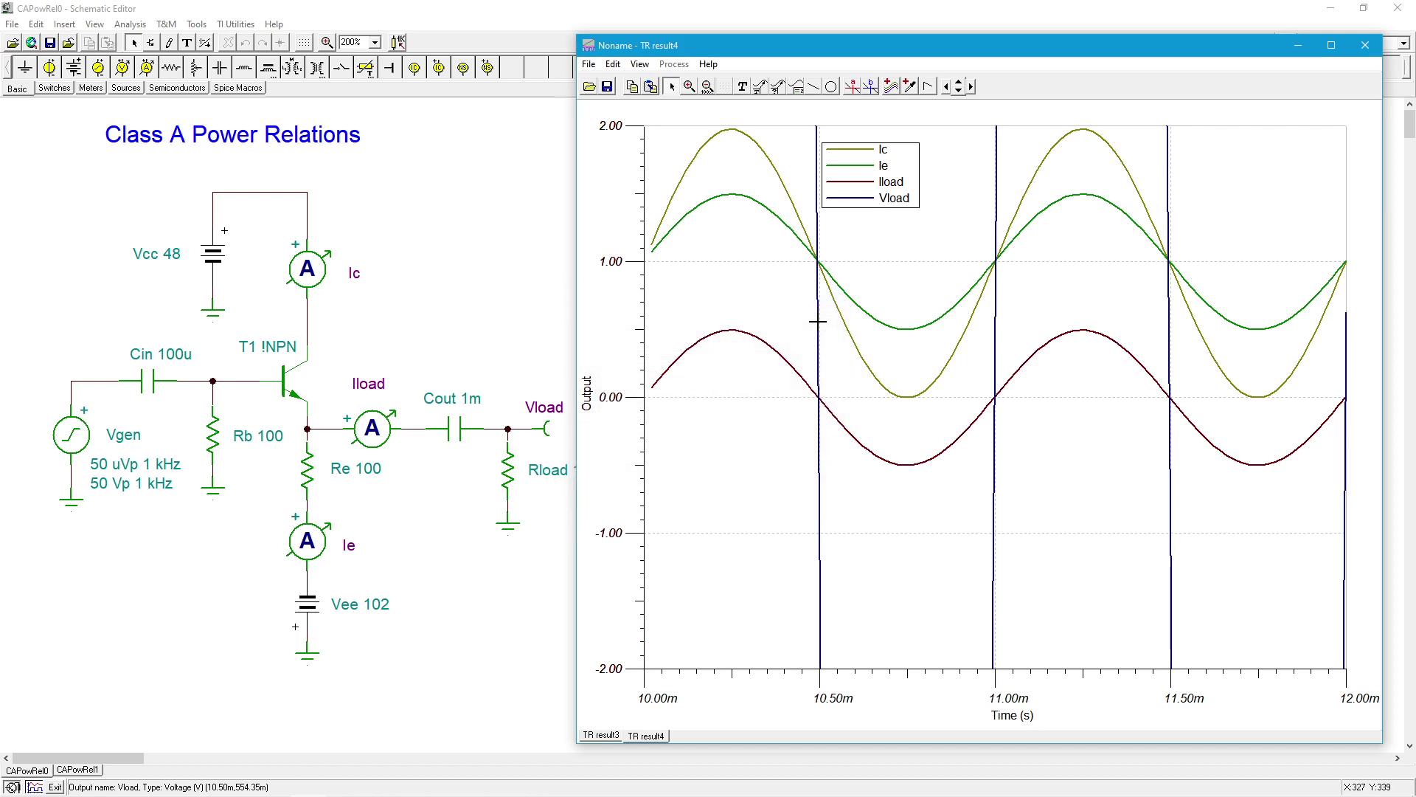
- Shift the legend slightly right and select the Iload curve
drag(889, 173, 912, 175)
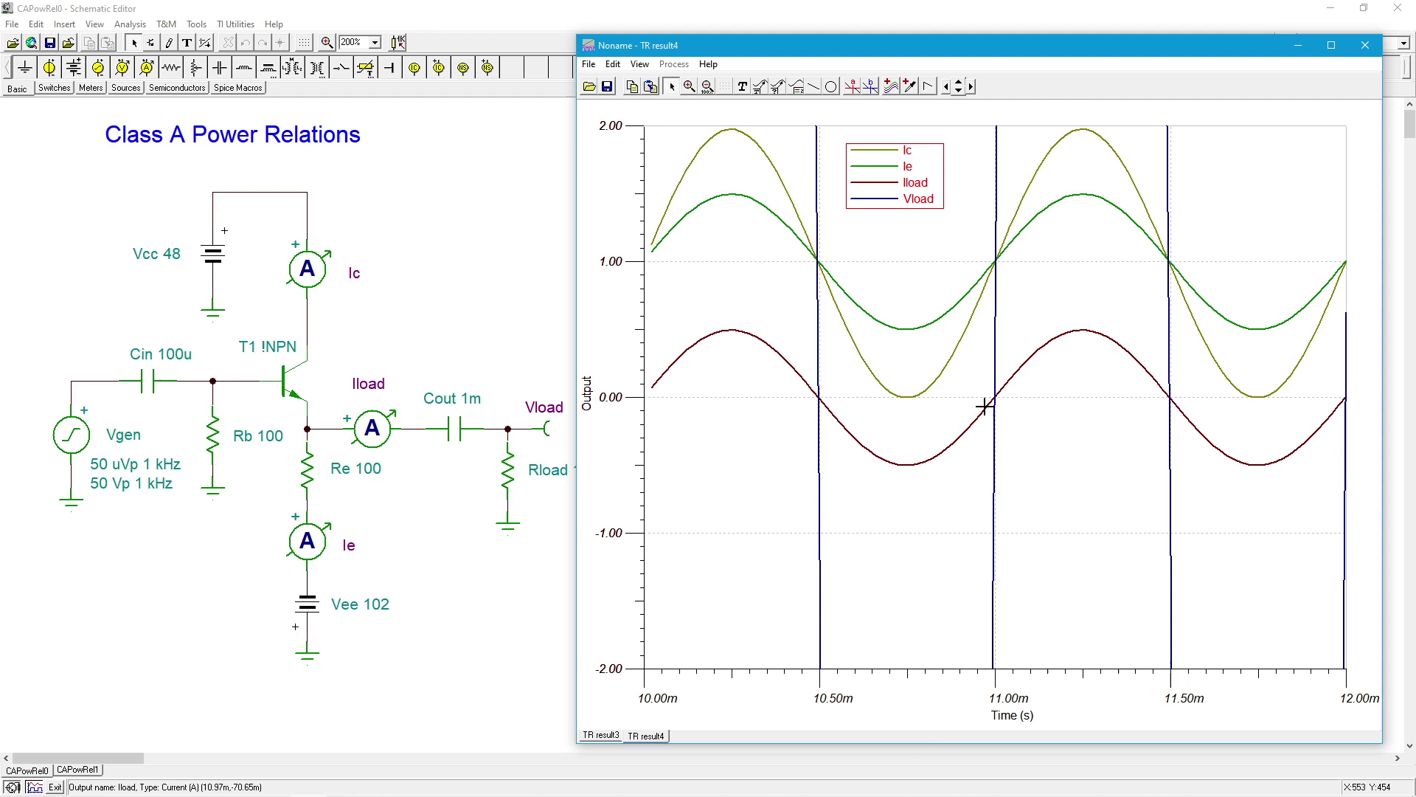
click(946, 525)
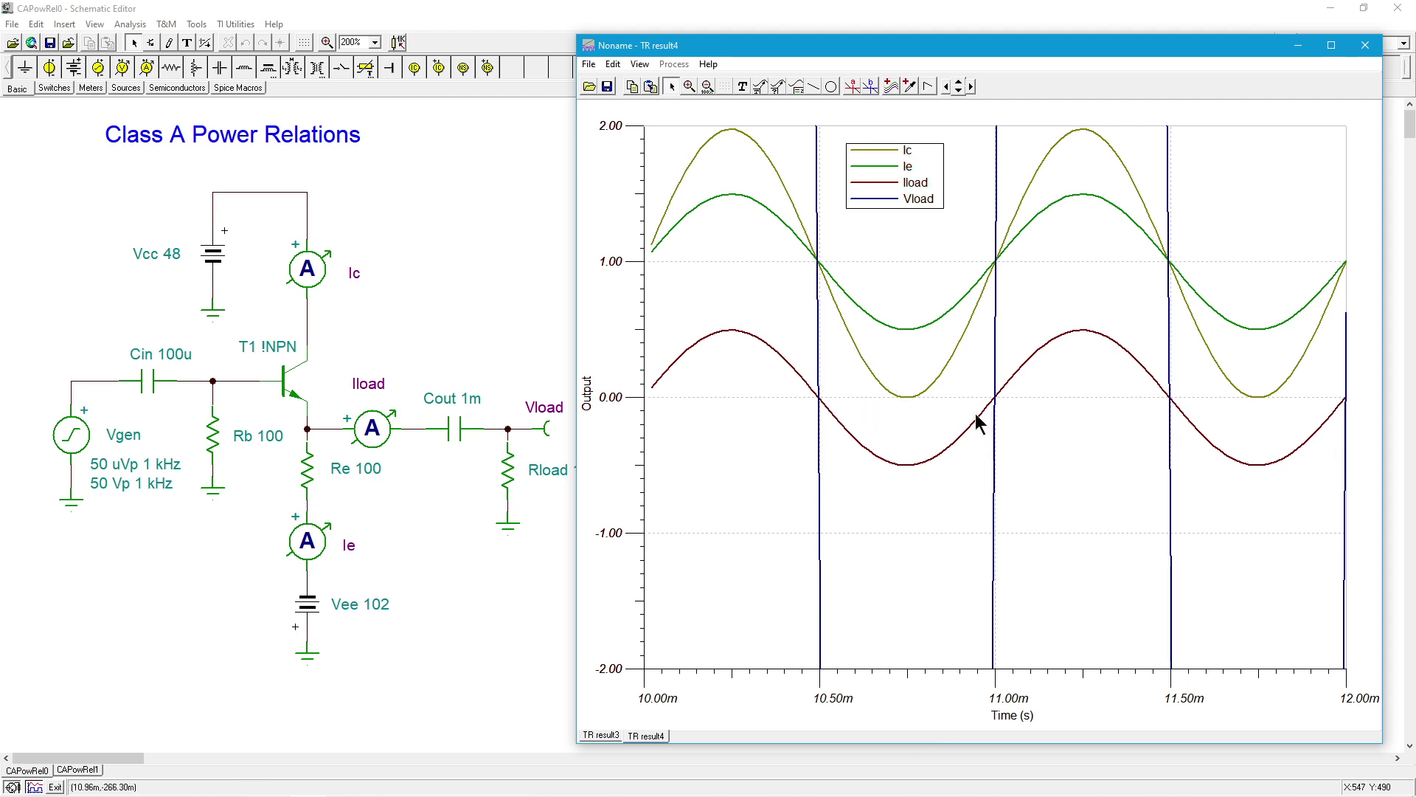
click(906, 464)
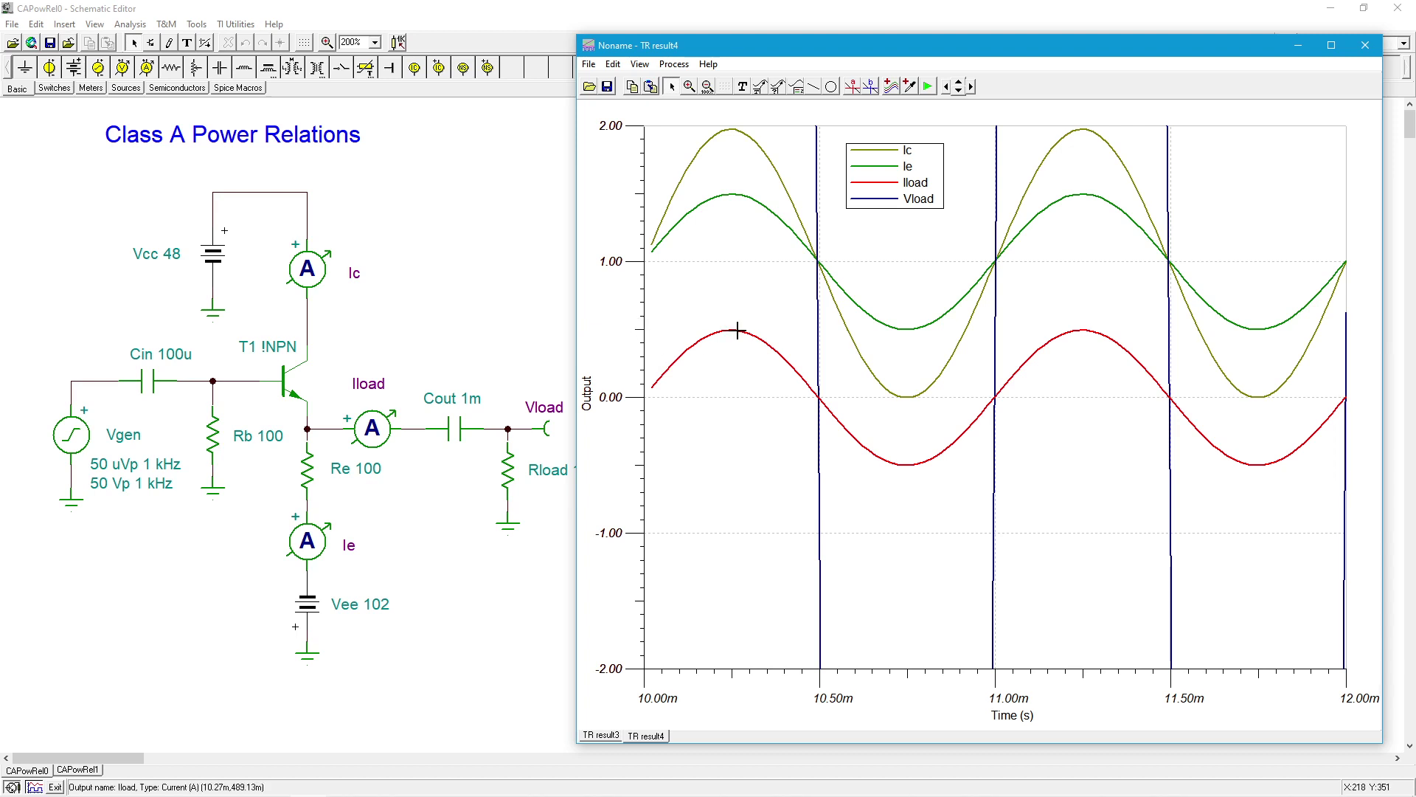
click(762, 146)
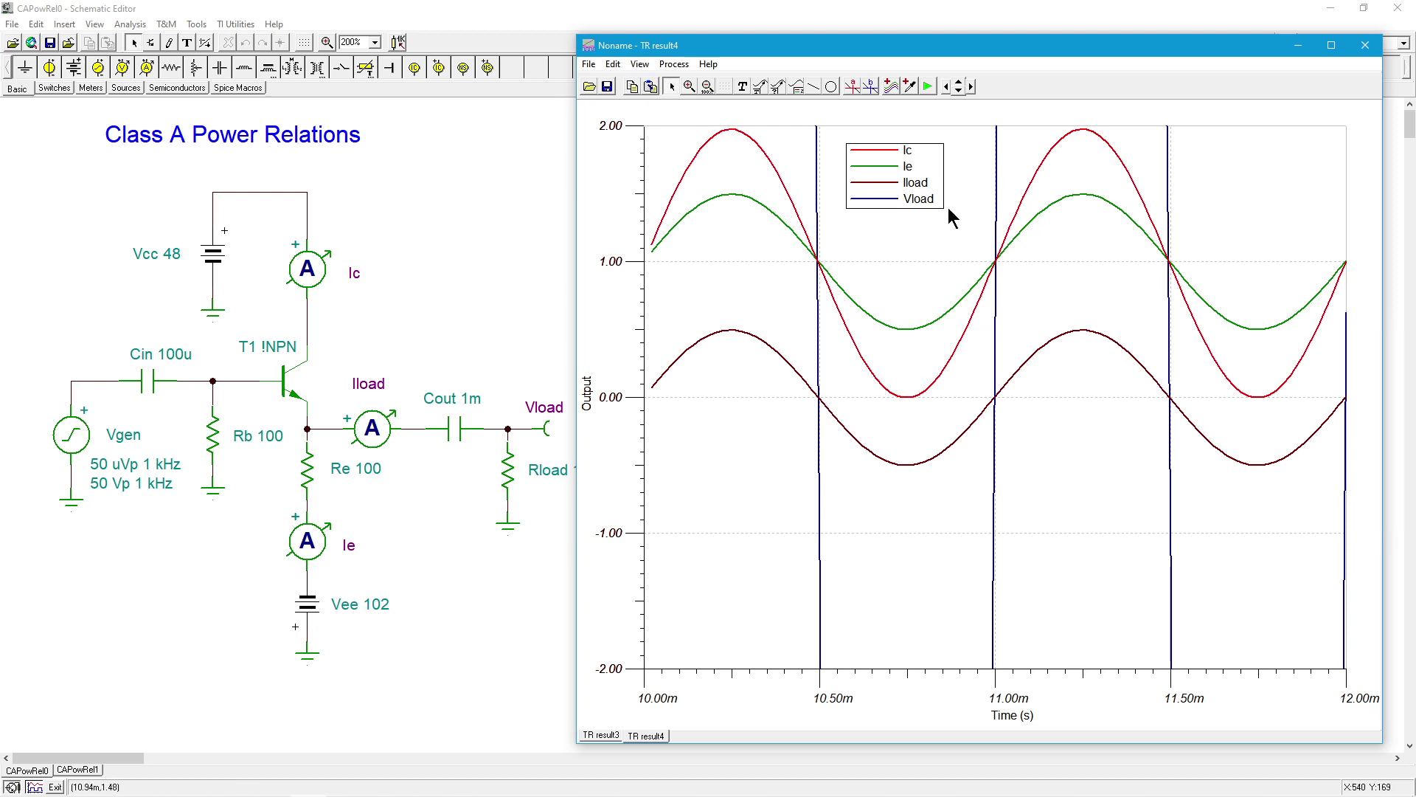
click(898, 325)
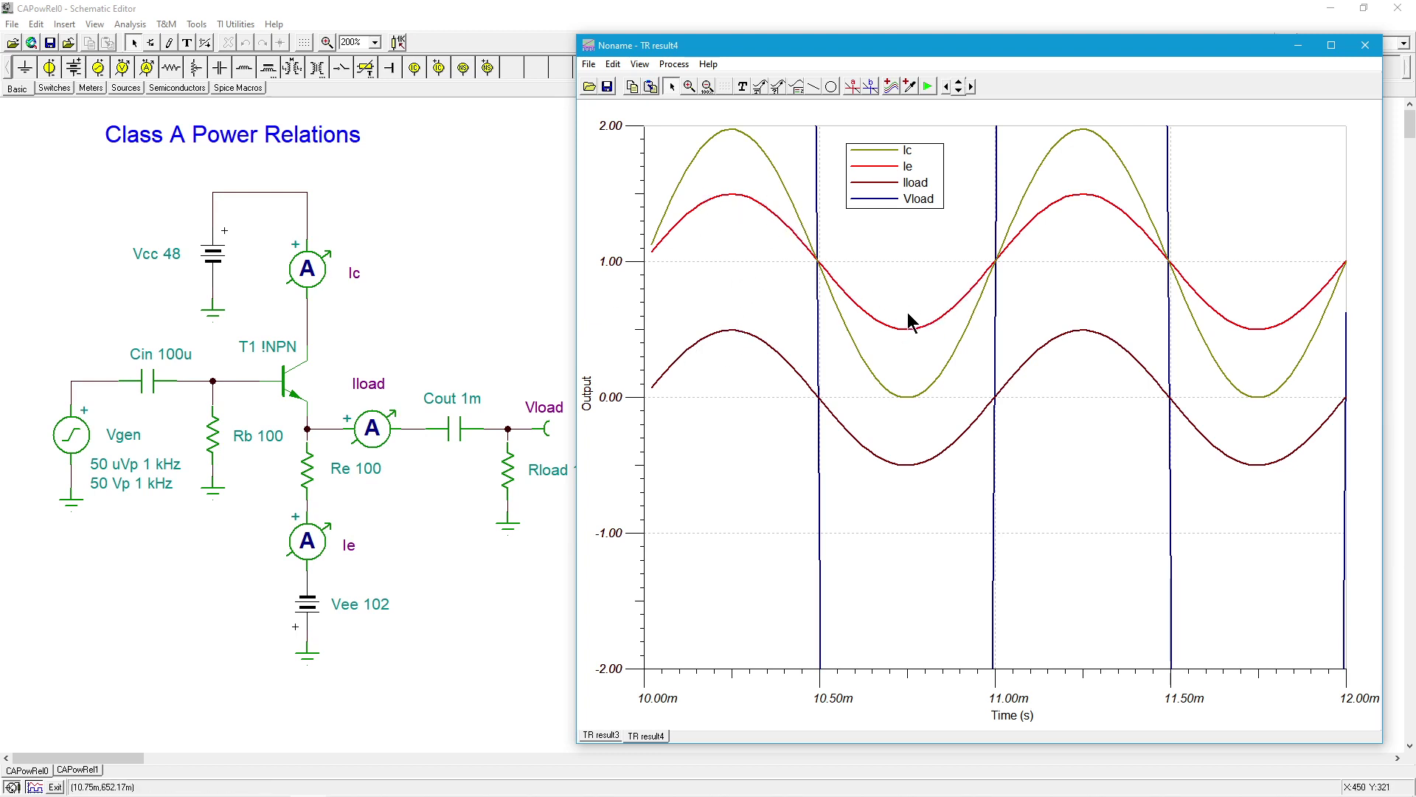
click(866, 445)
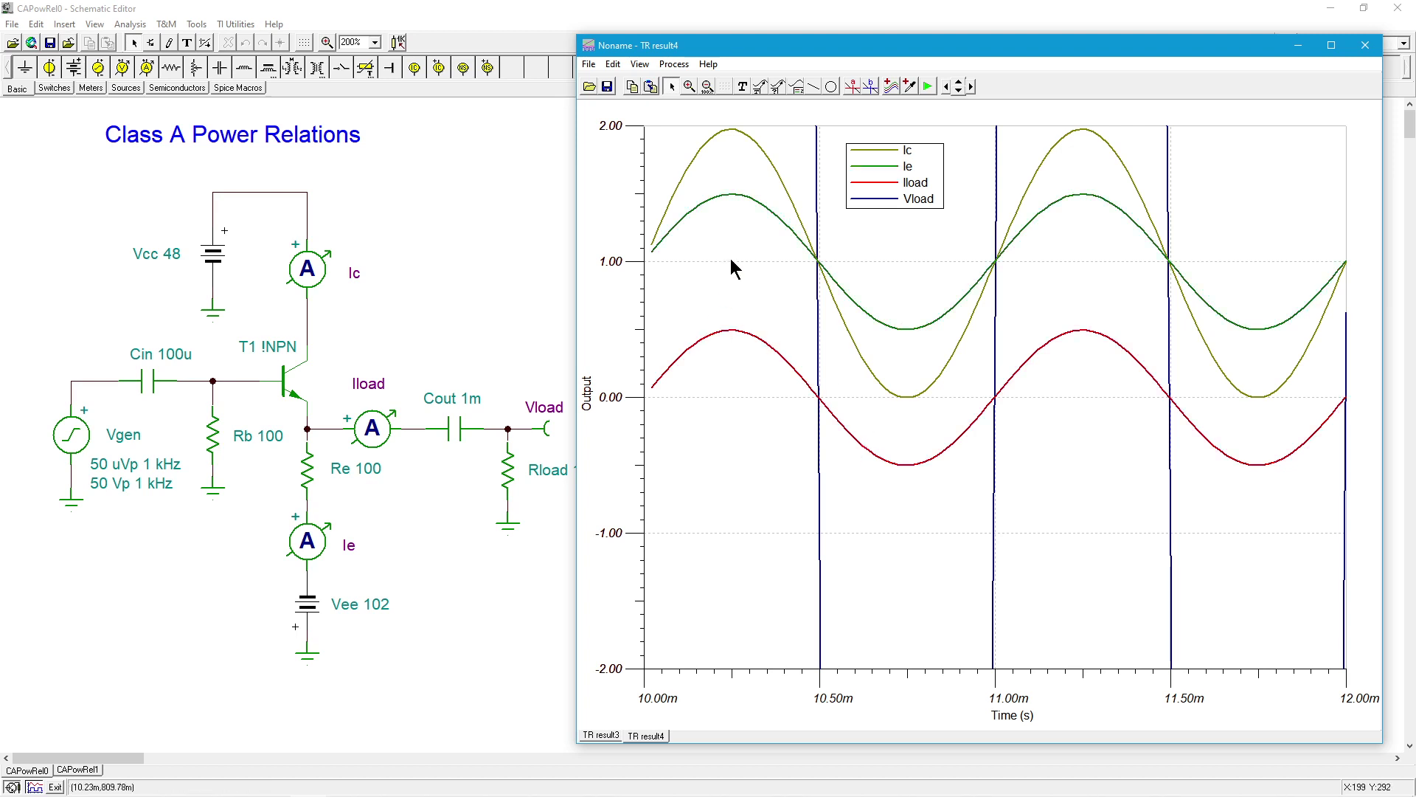
click(755, 137)
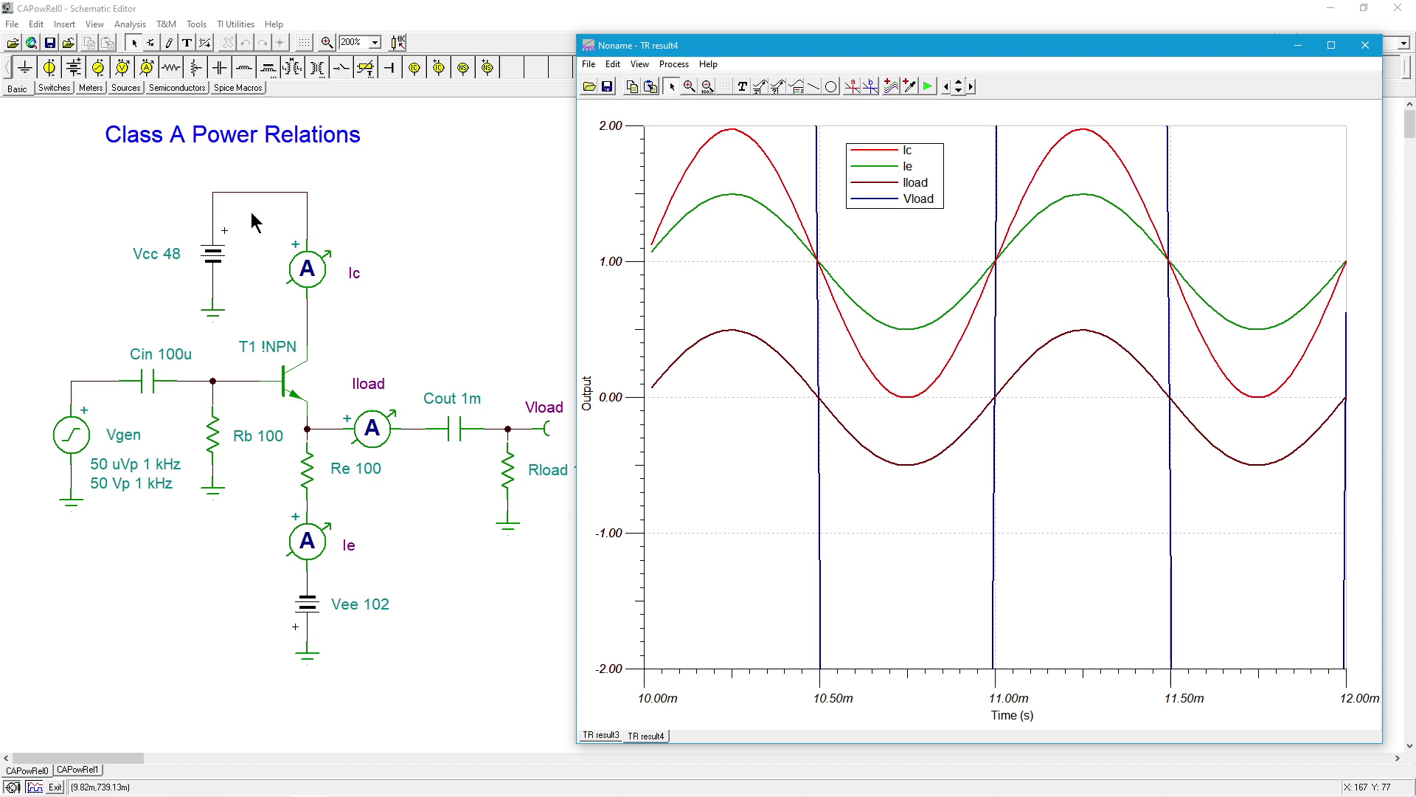
click(743, 196)
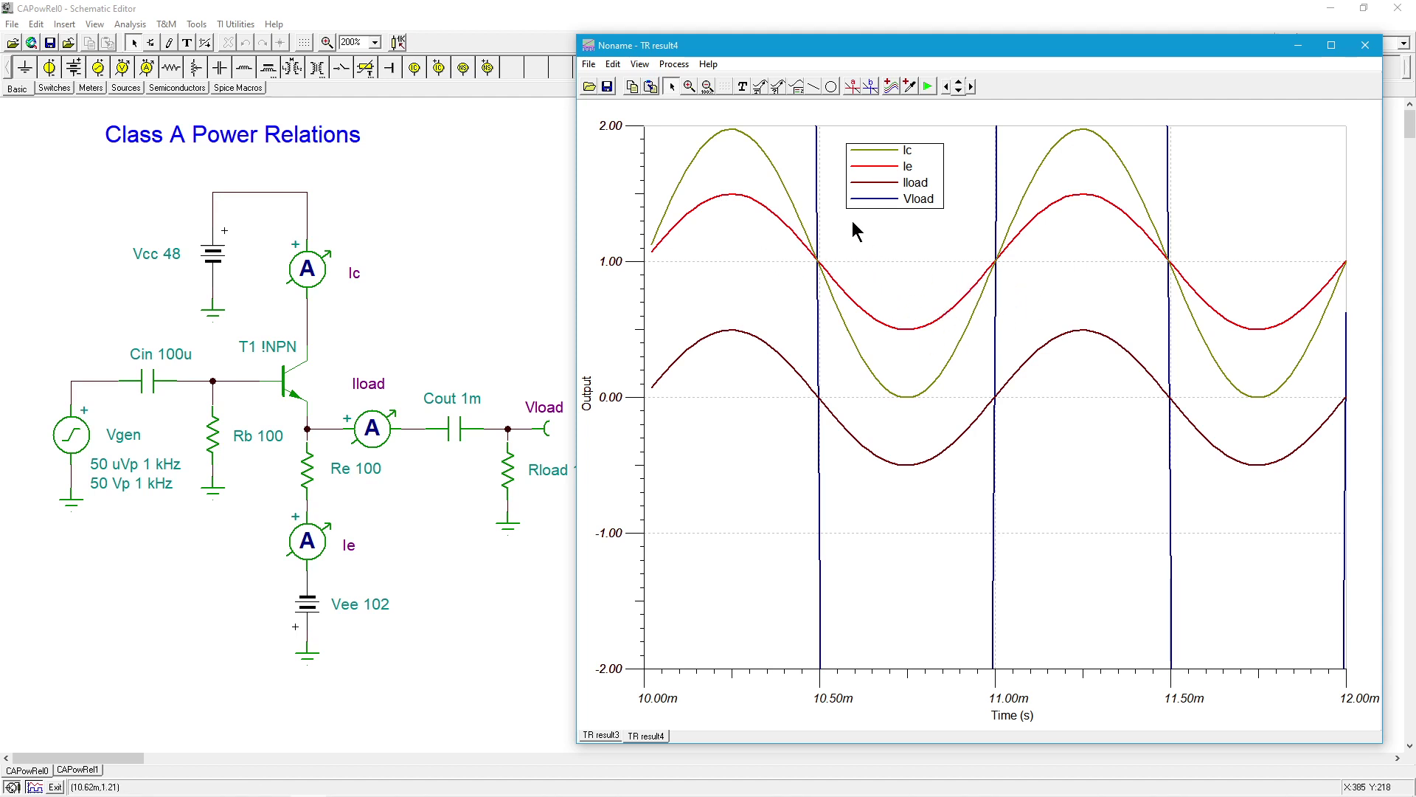
click(775, 164)
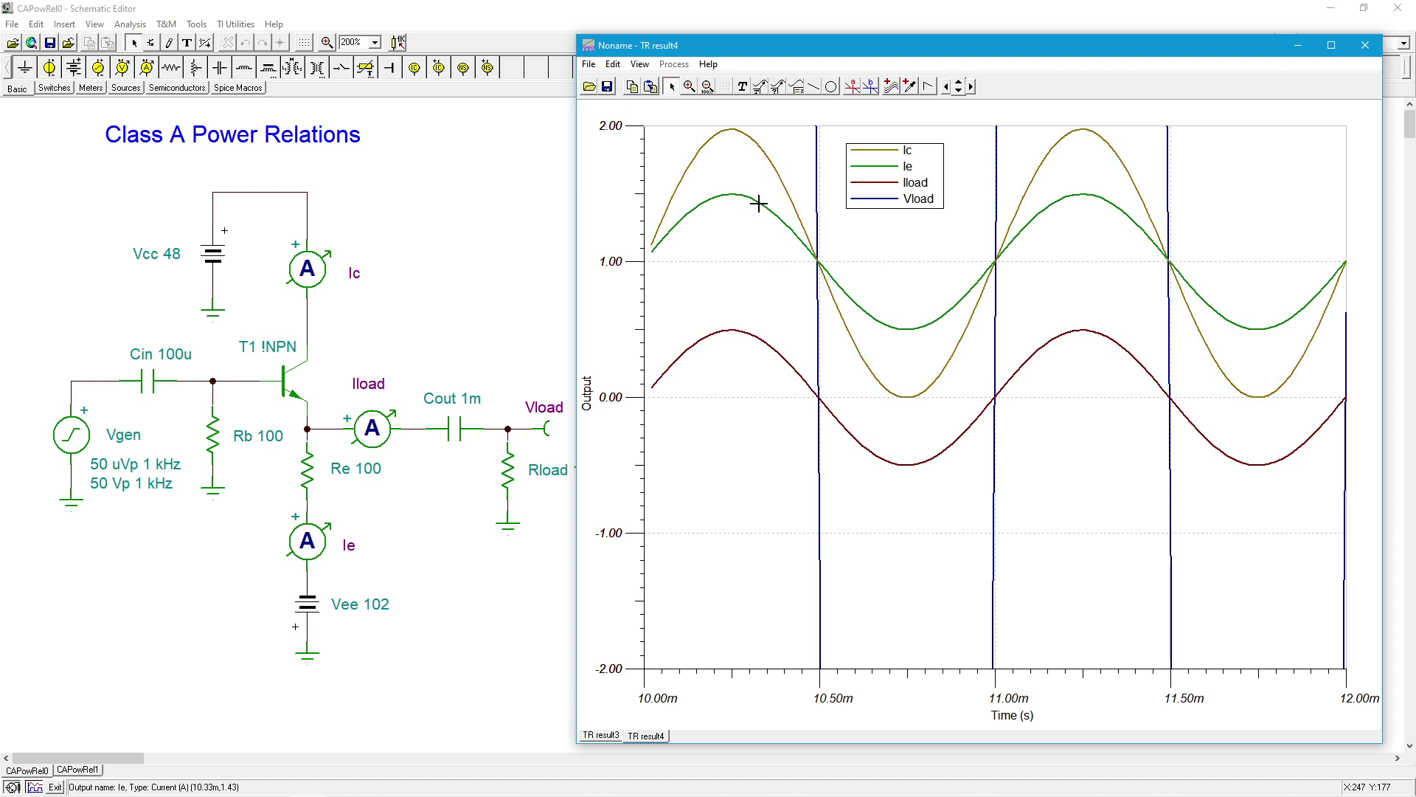
click(778, 171)
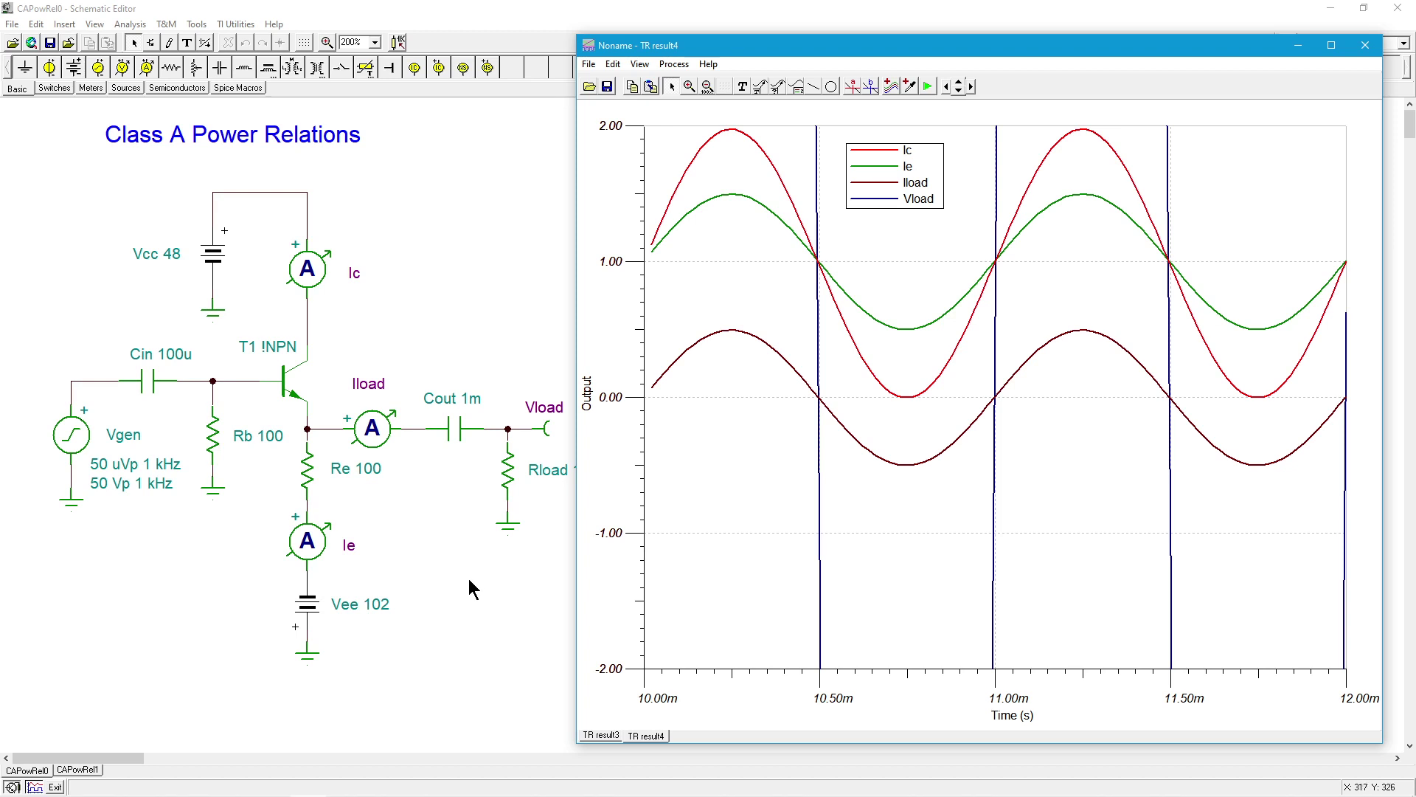
- Close the Noname - TR result4 graph window to return to the schematic
click(1365, 46)
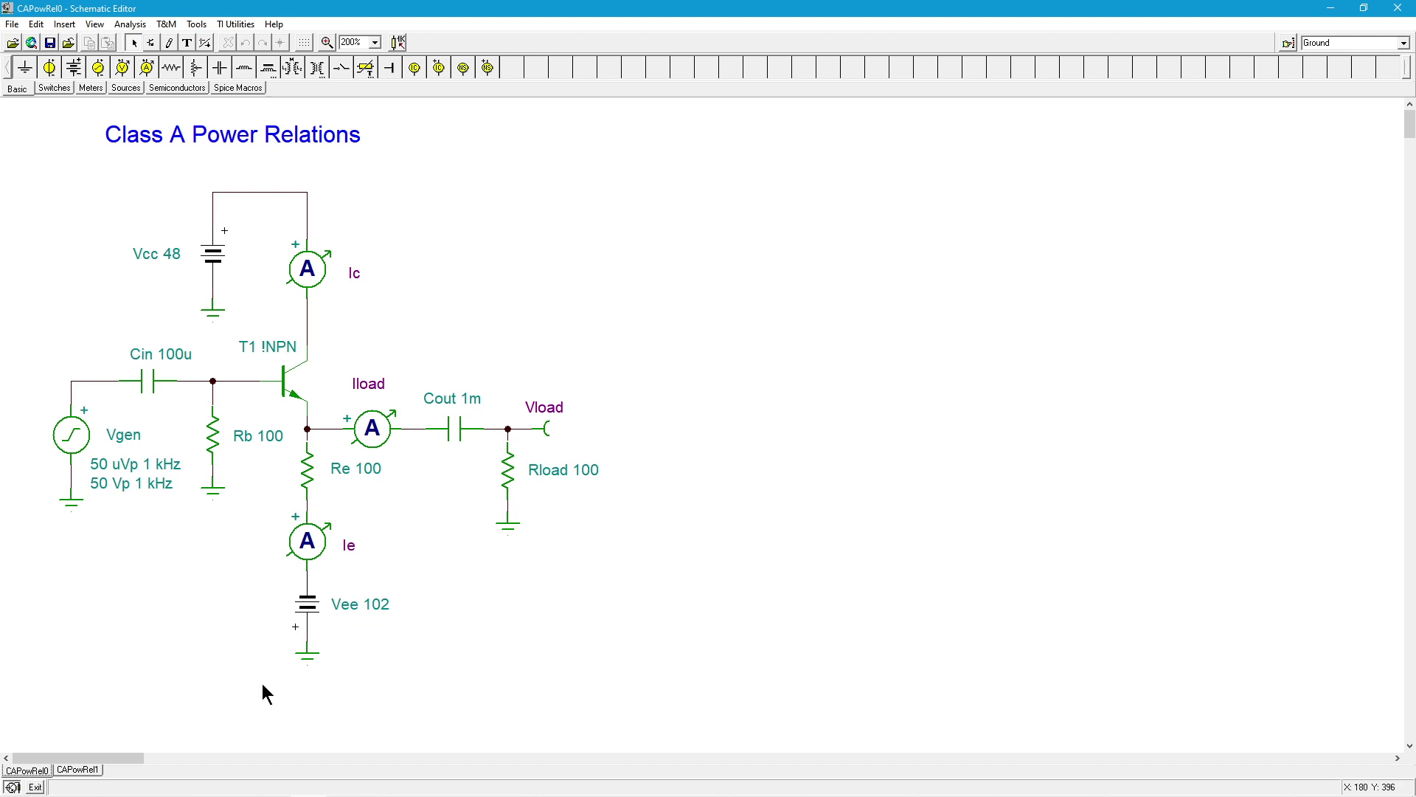
- On the CAPowRel1 sheet, run the transient analysis displayed from 10m to 12m and add a legend
click(79, 770)
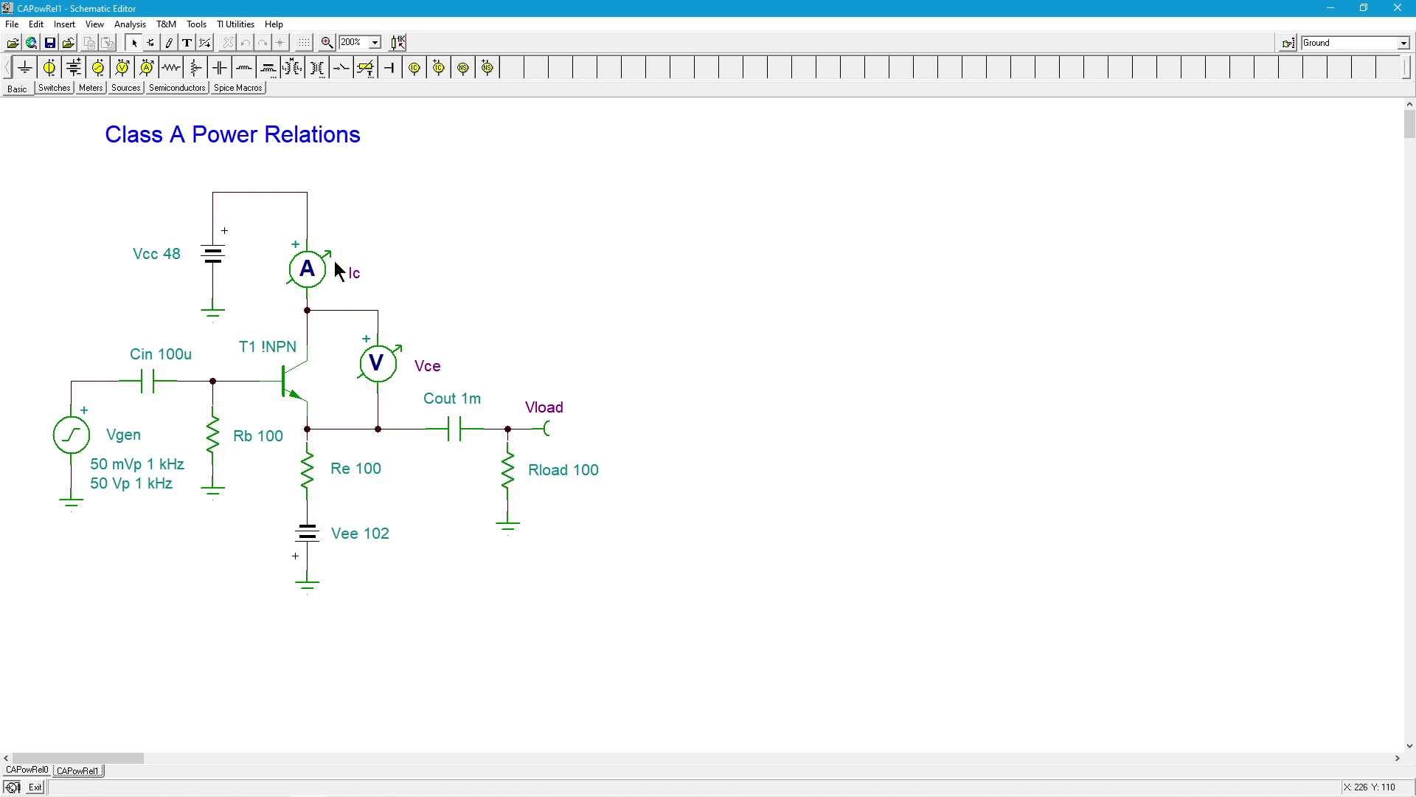
click(133, 25)
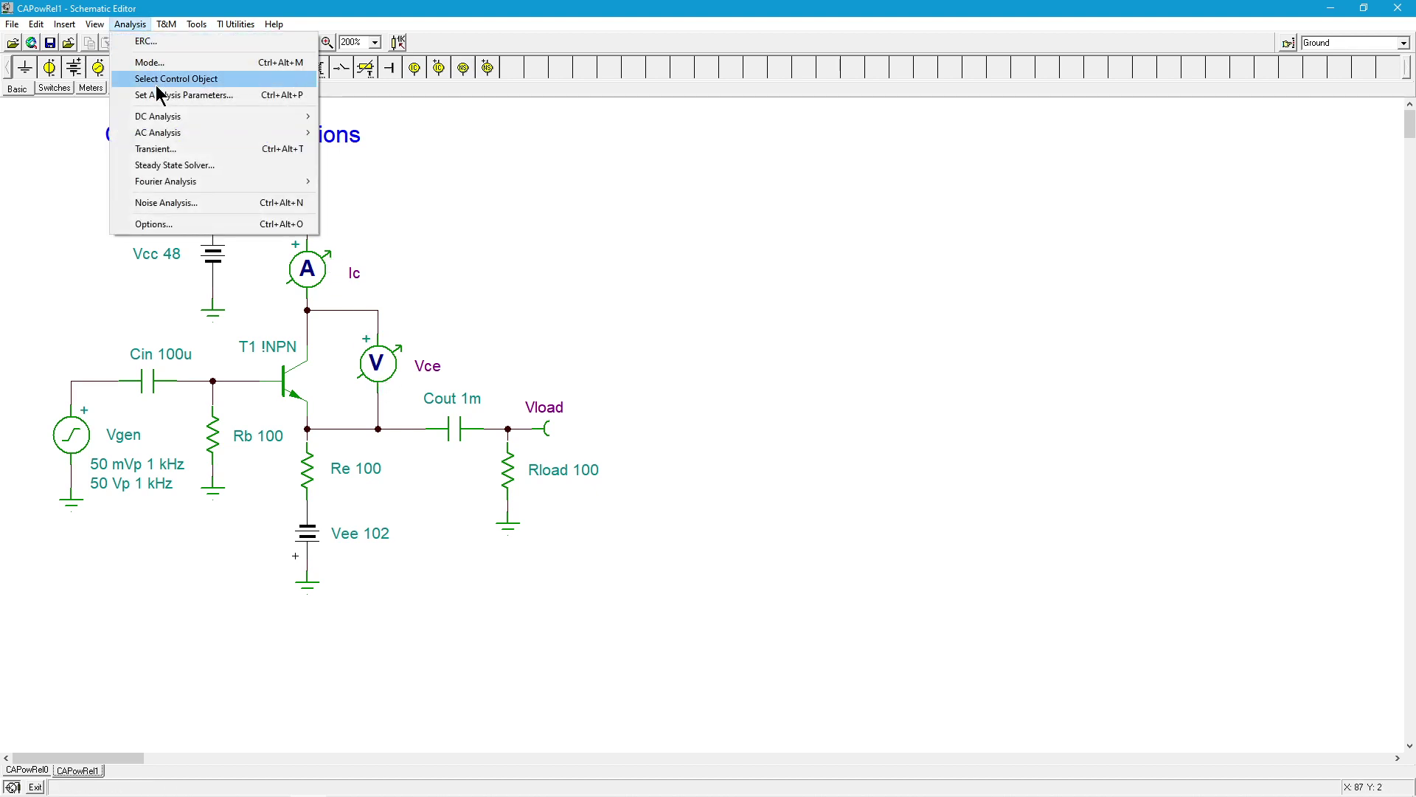
click(180, 149)
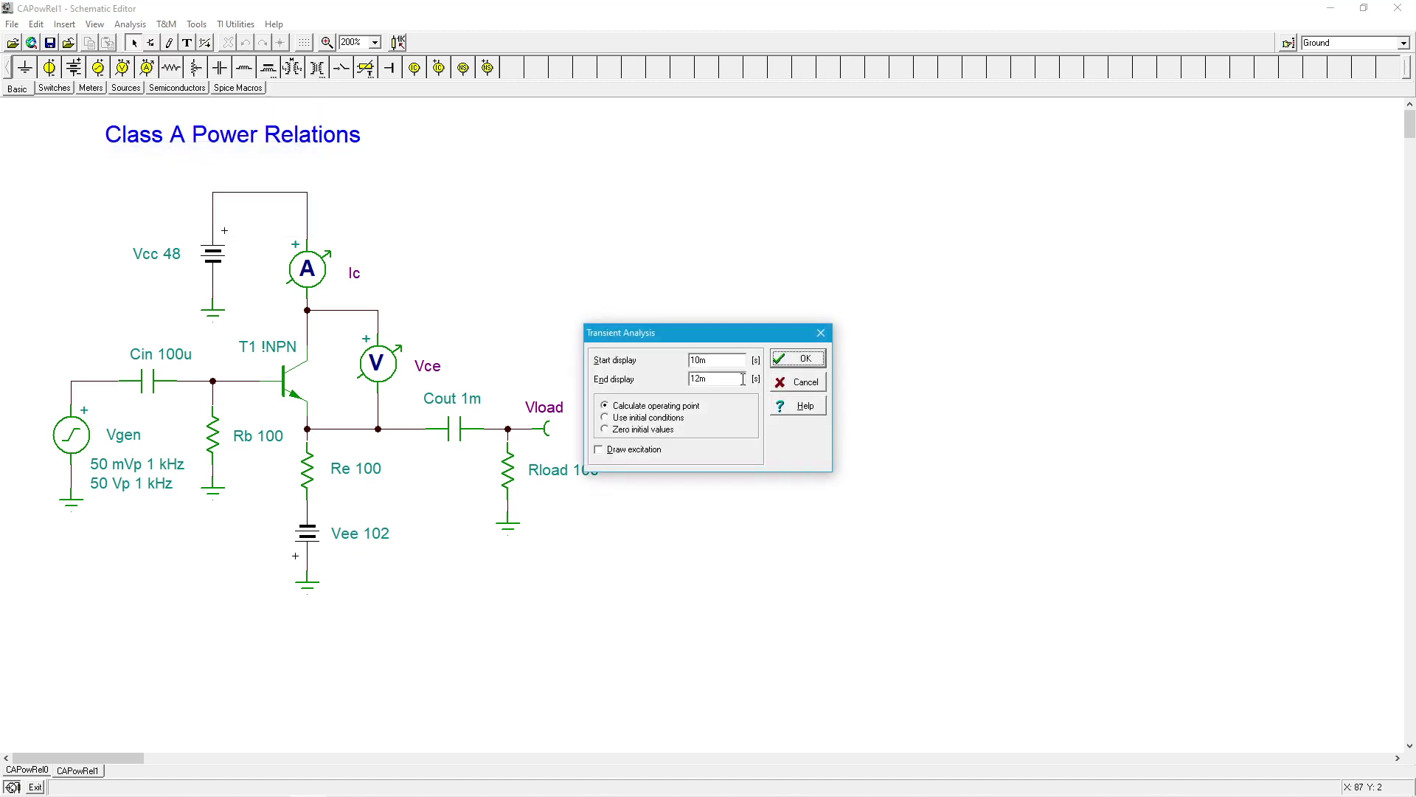
click(806, 358)
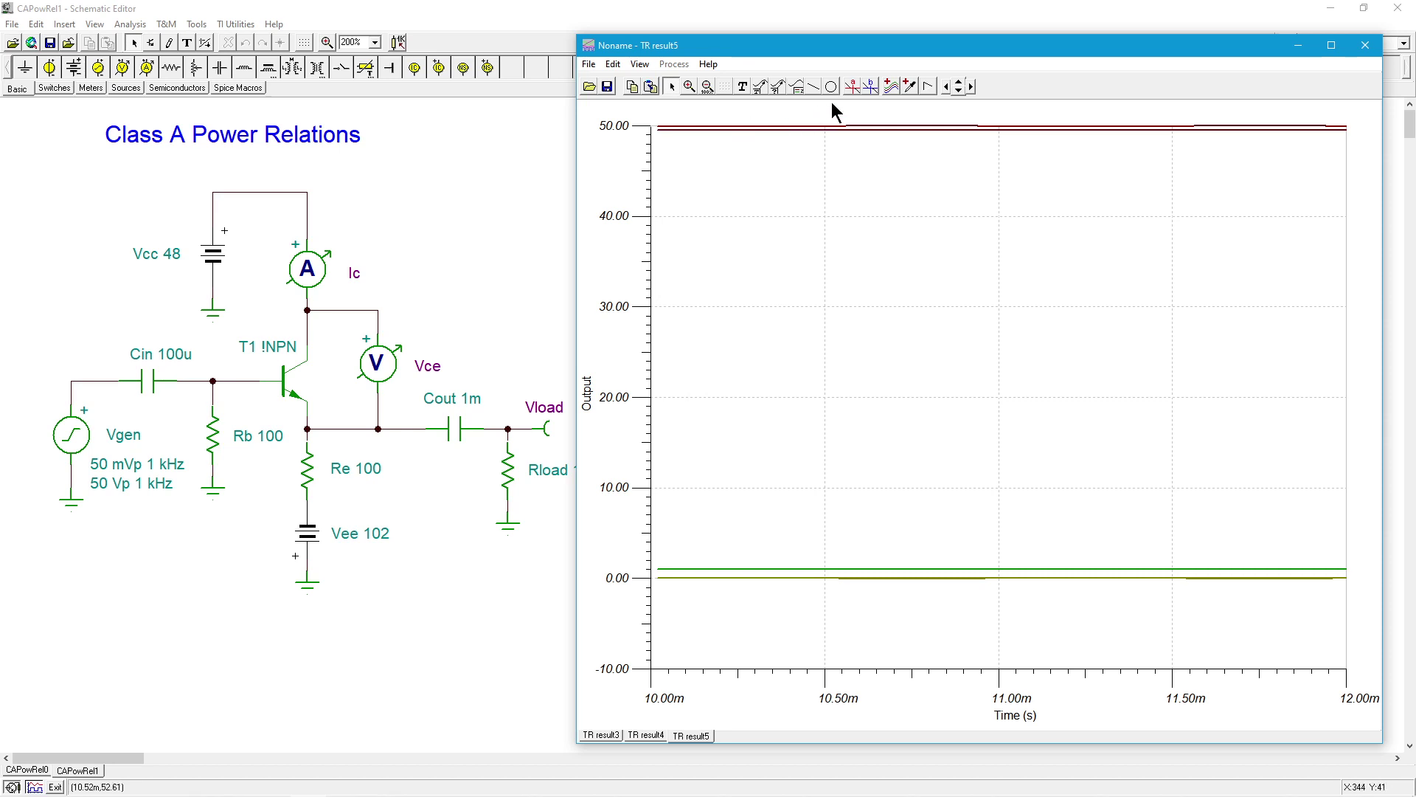
click(799, 87)
- Place the Ic, Pload, Pt, Vce, Vload legend and identify the Pt, Vce and Ic traces
click(720, 194)
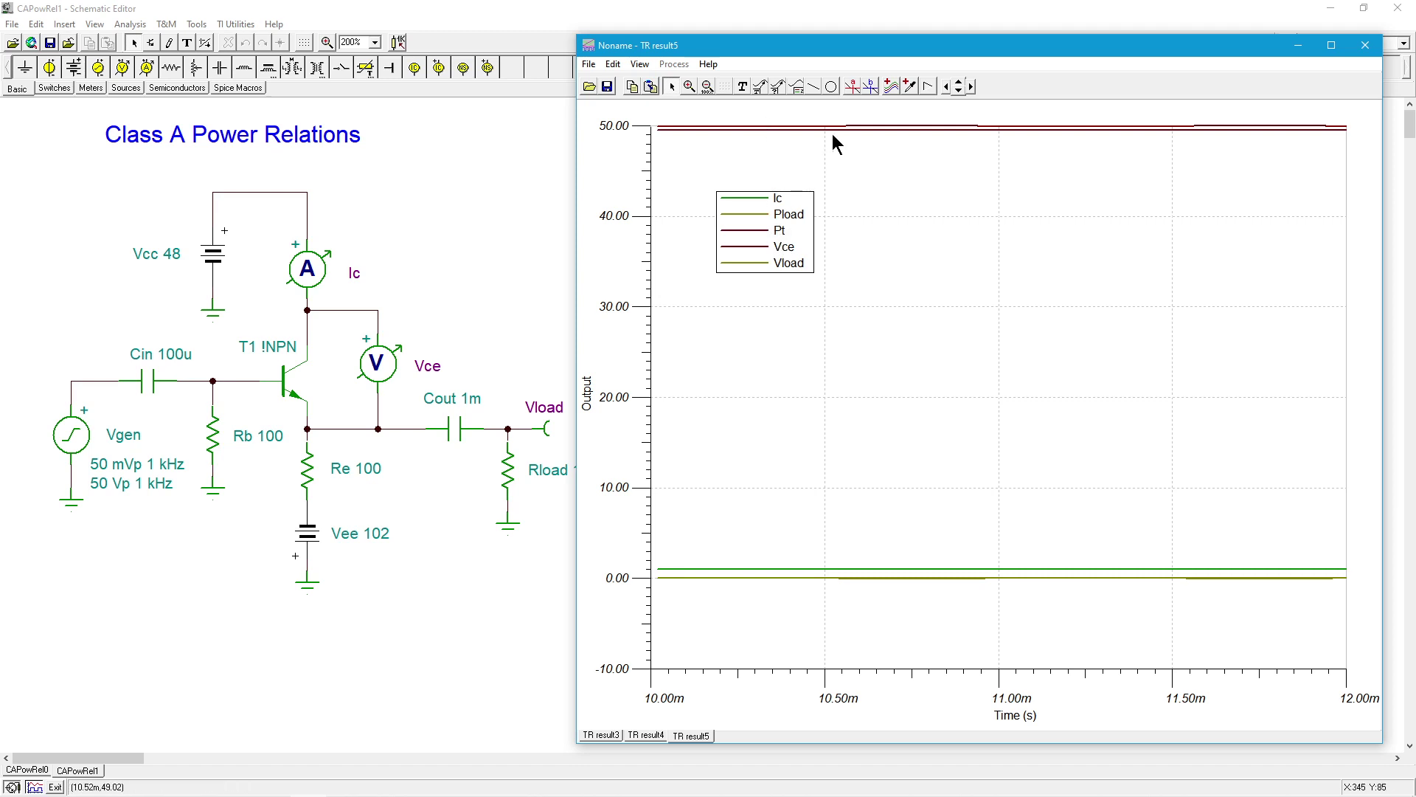
click(859, 129)
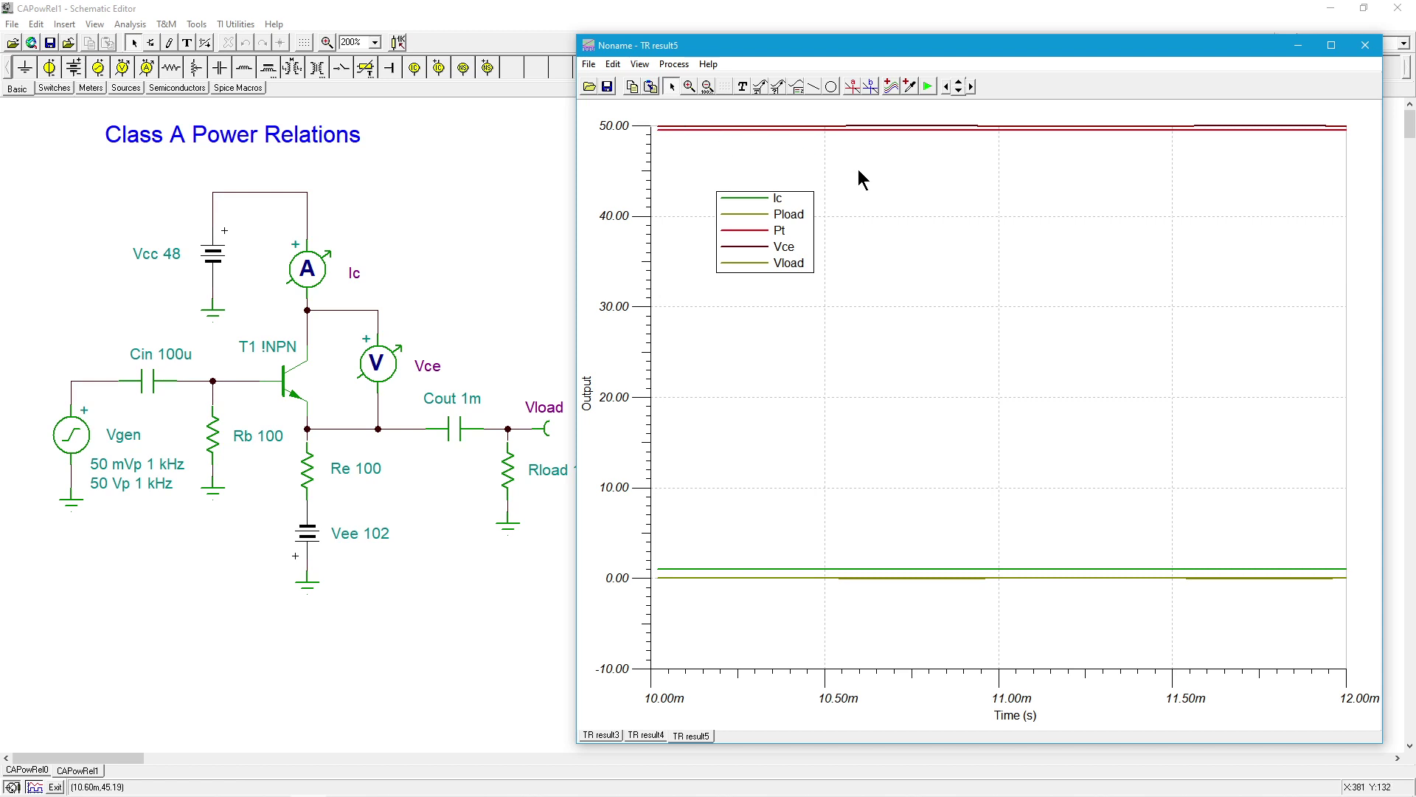
click(889, 126)
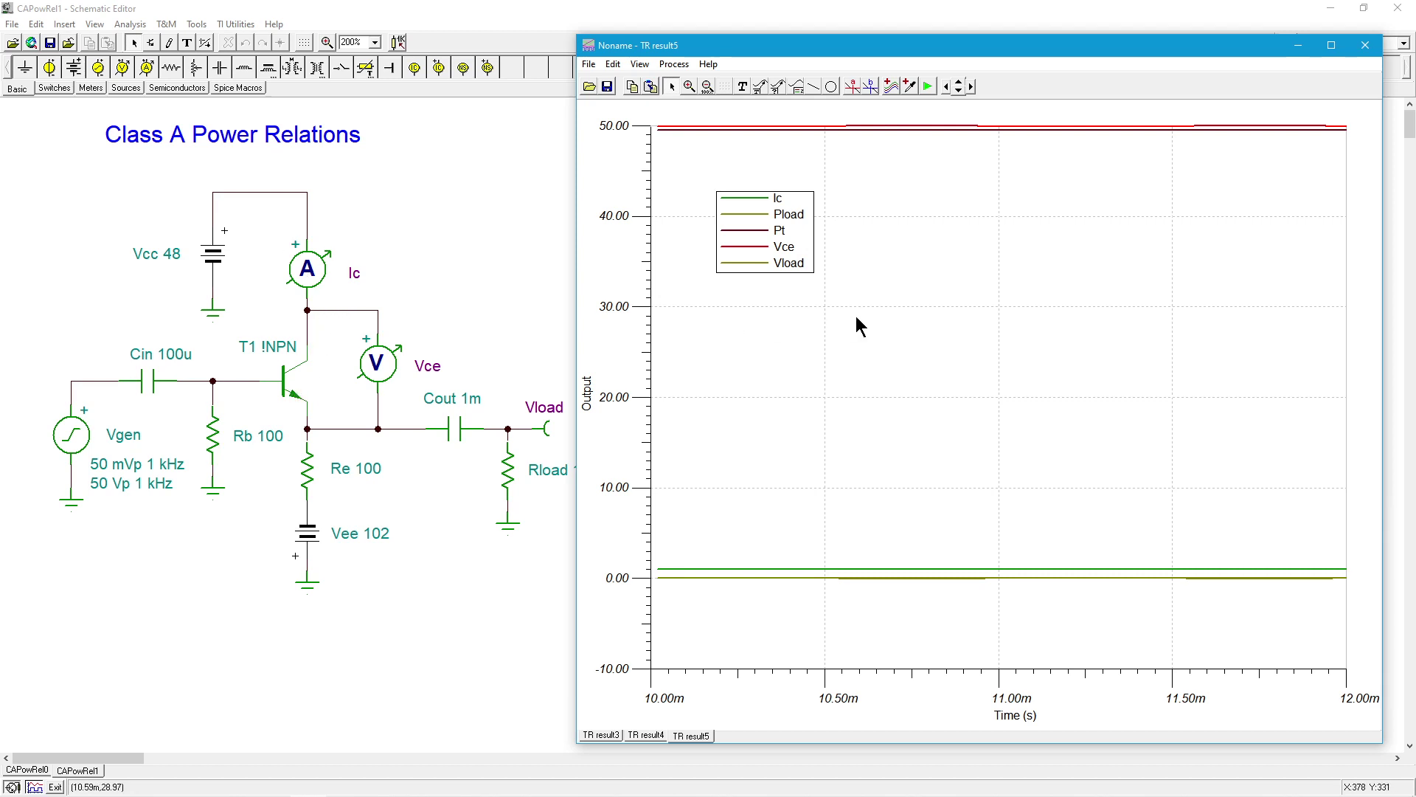
click(878, 568)
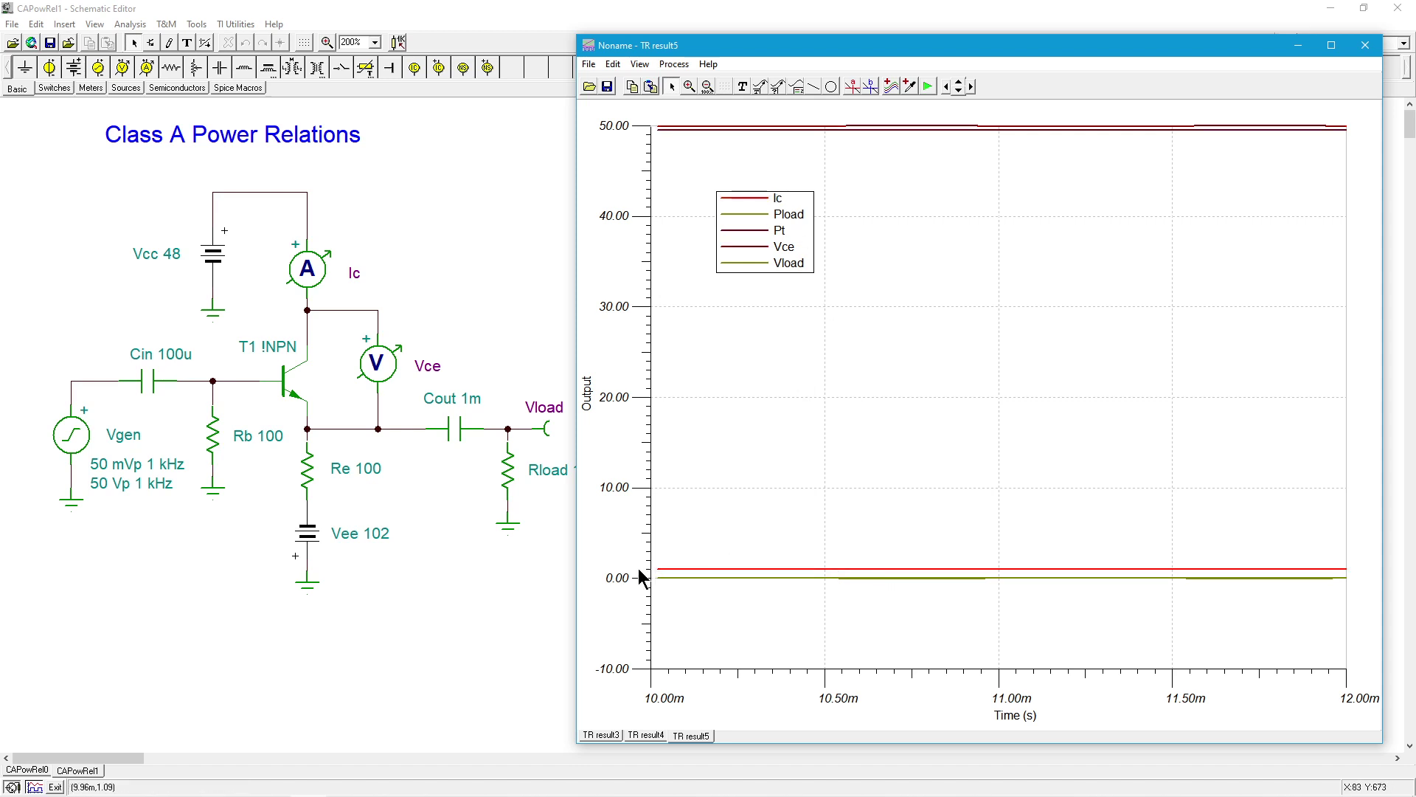
- Identify the Vload and Pload traces, then open the Post-processor to view the curve list
click(932, 577)
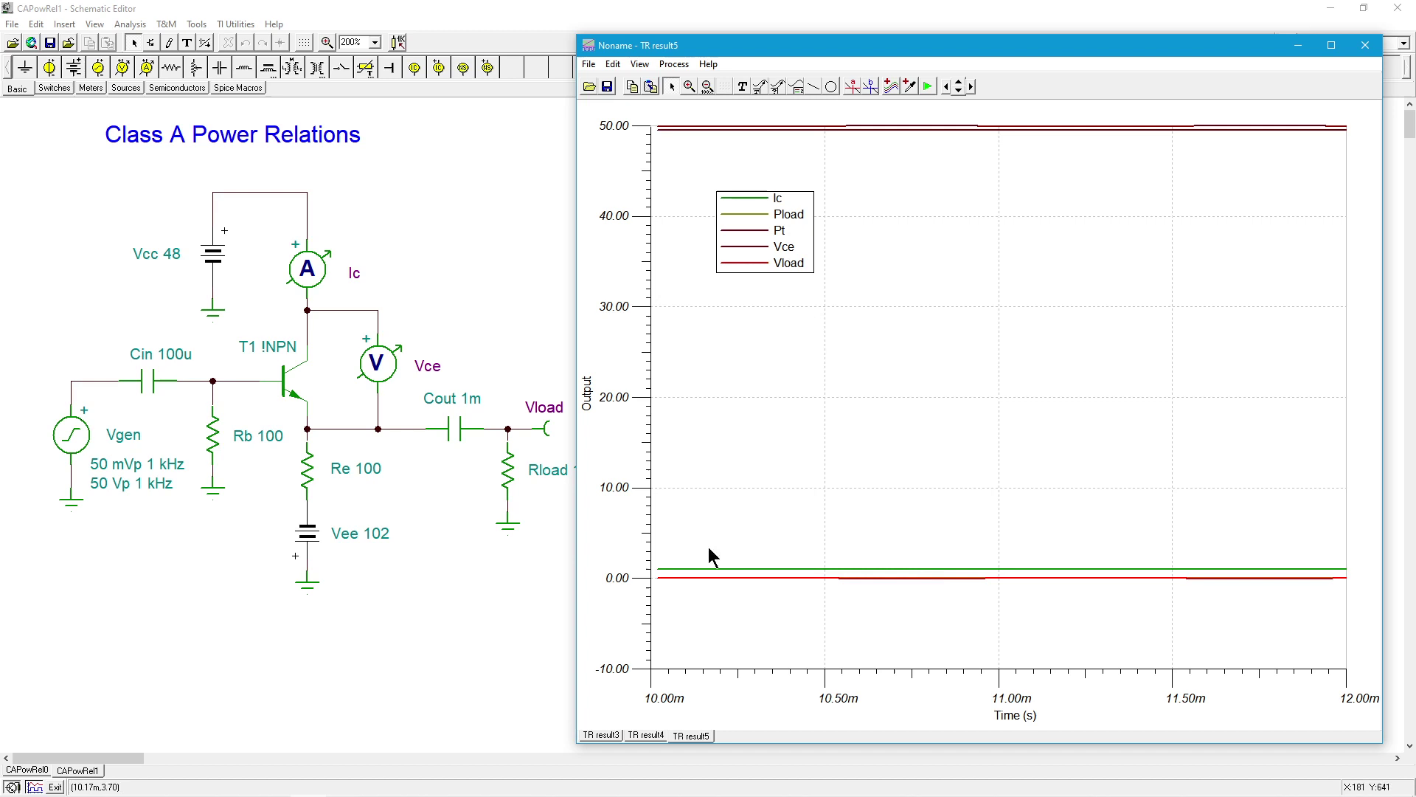
click(948, 575)
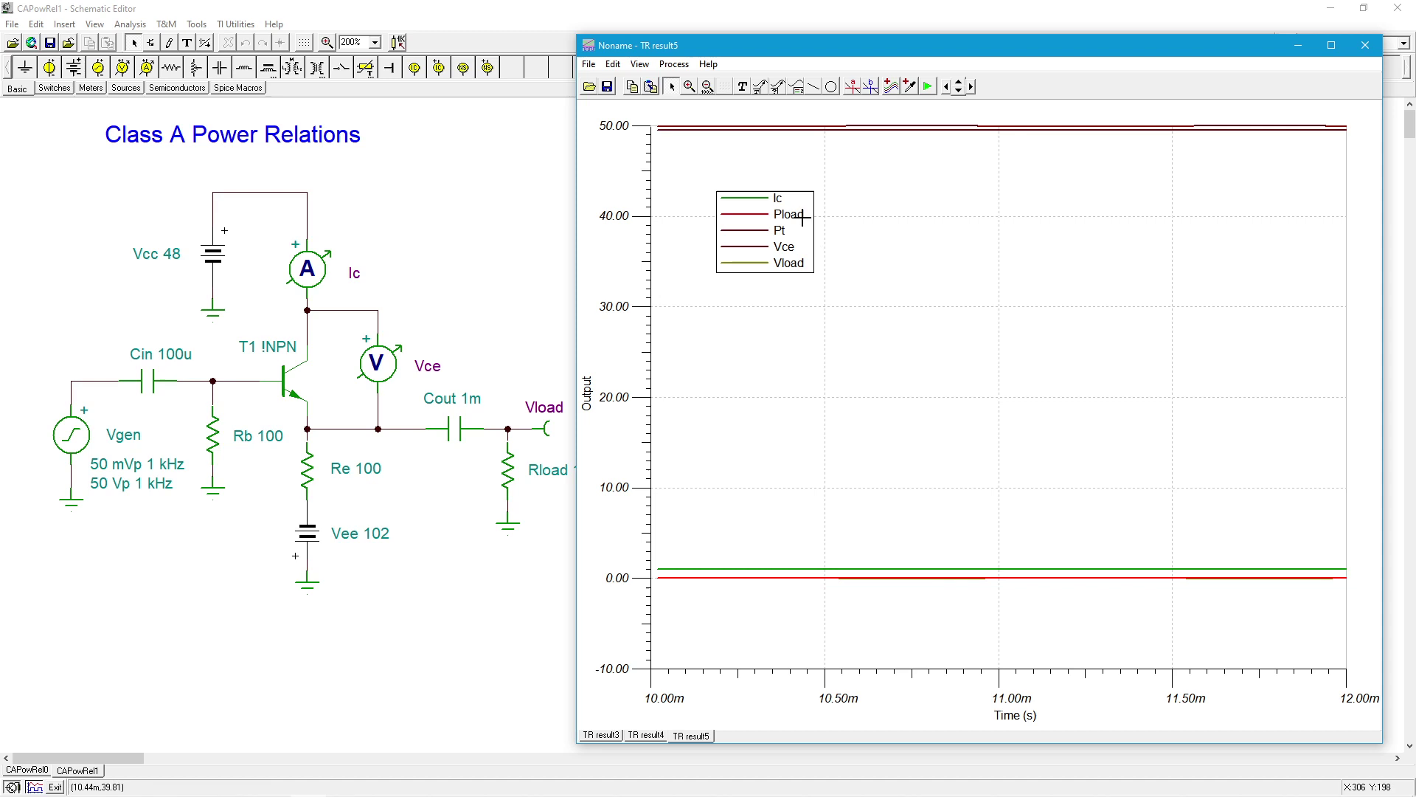
click(892, 86)
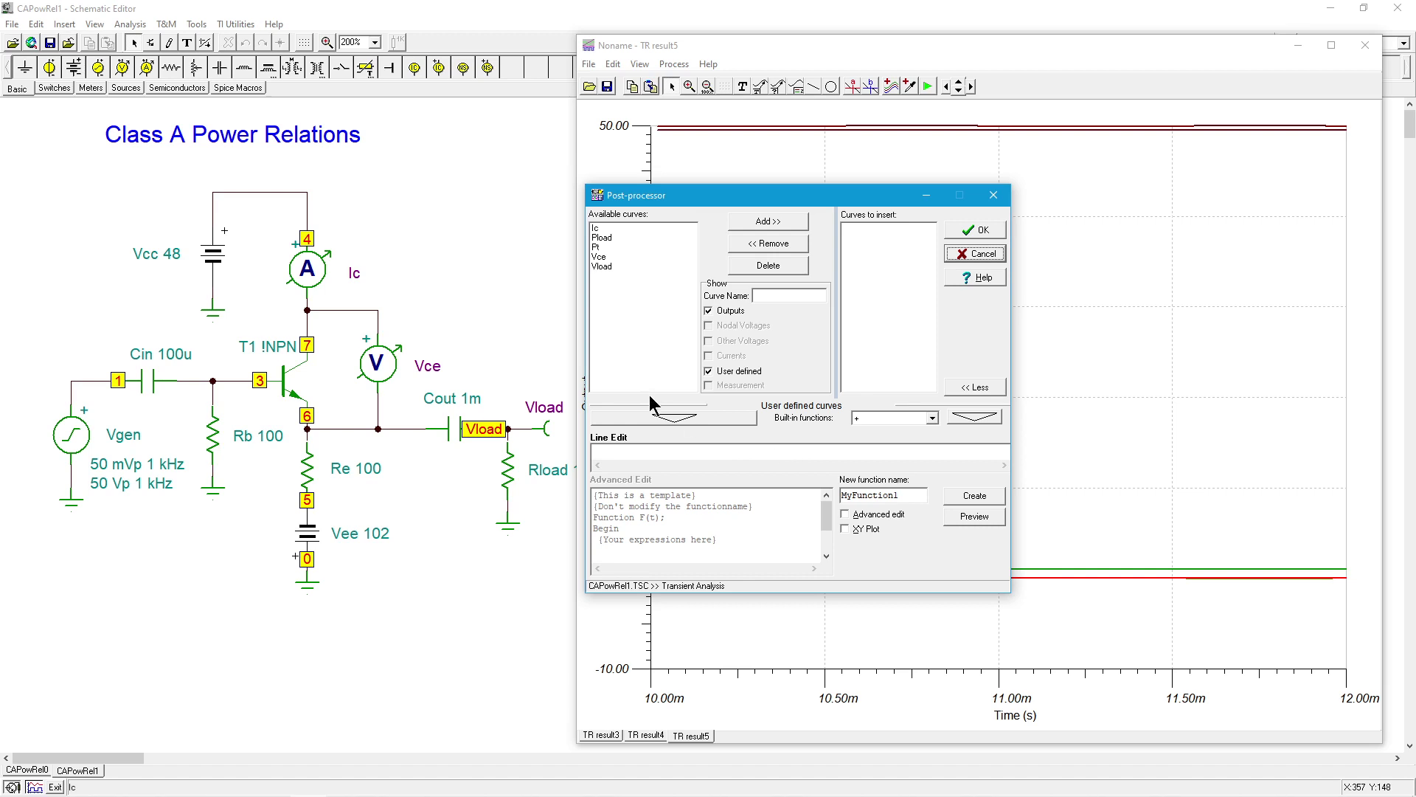
click(604, 247)
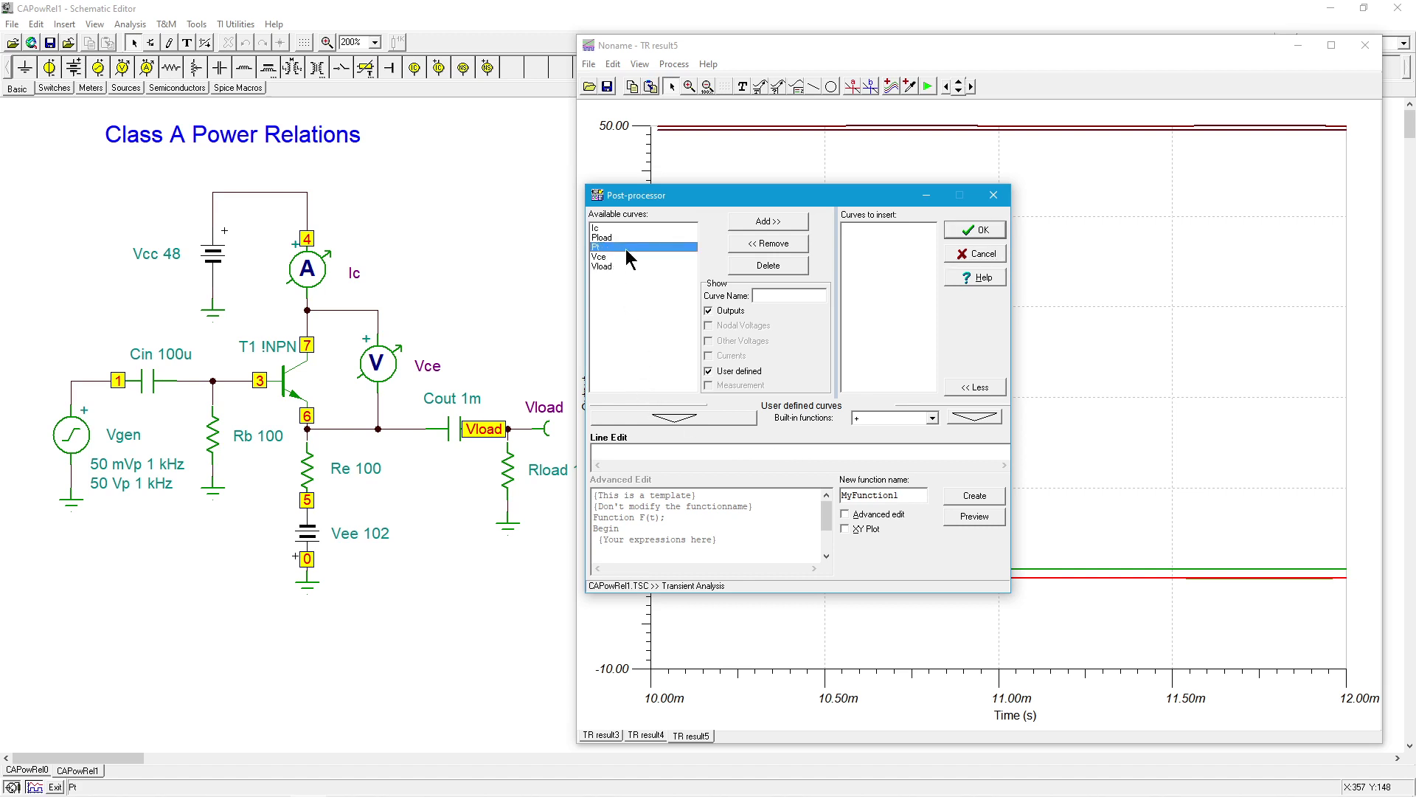
click(679, 418)
drag(682, 453, 582, 451)
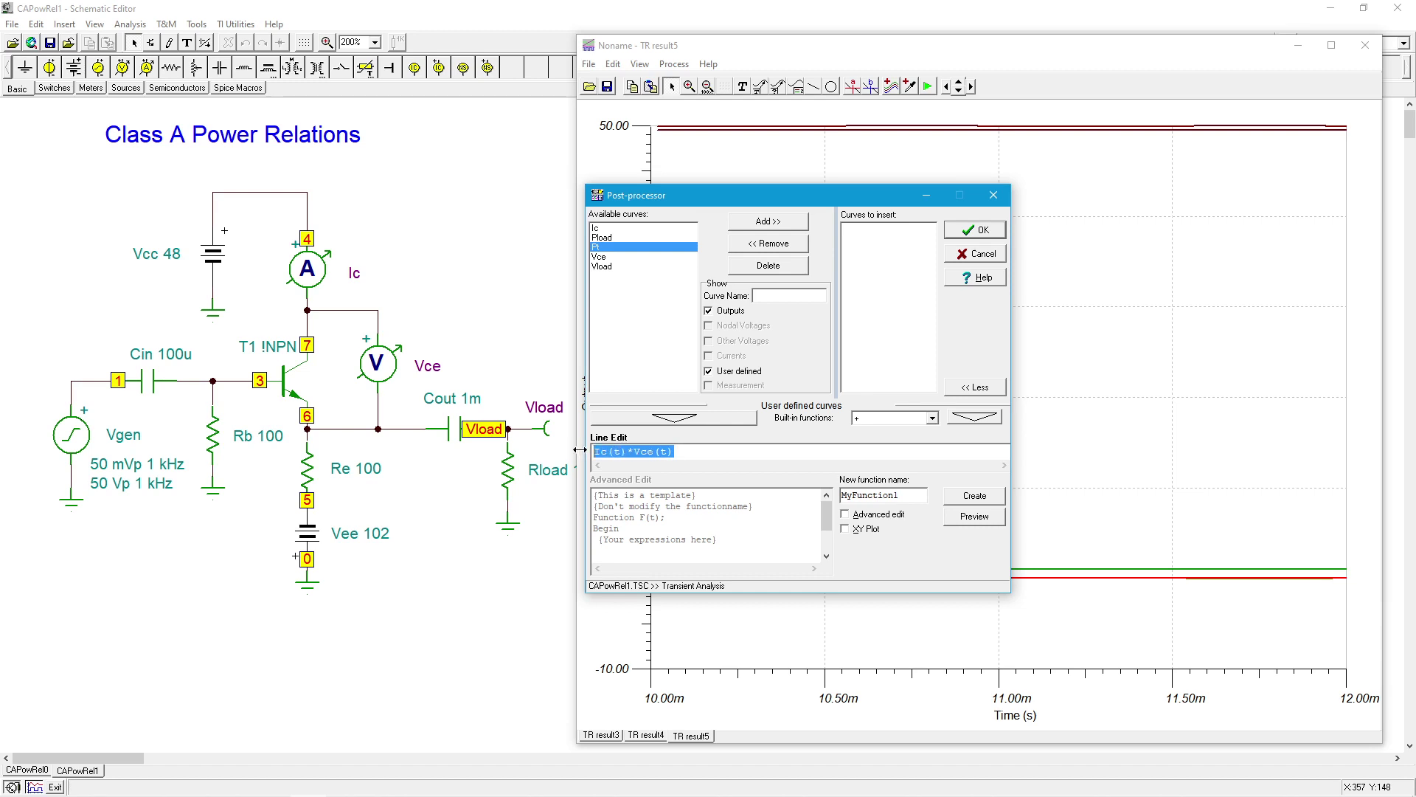
key(Delete)
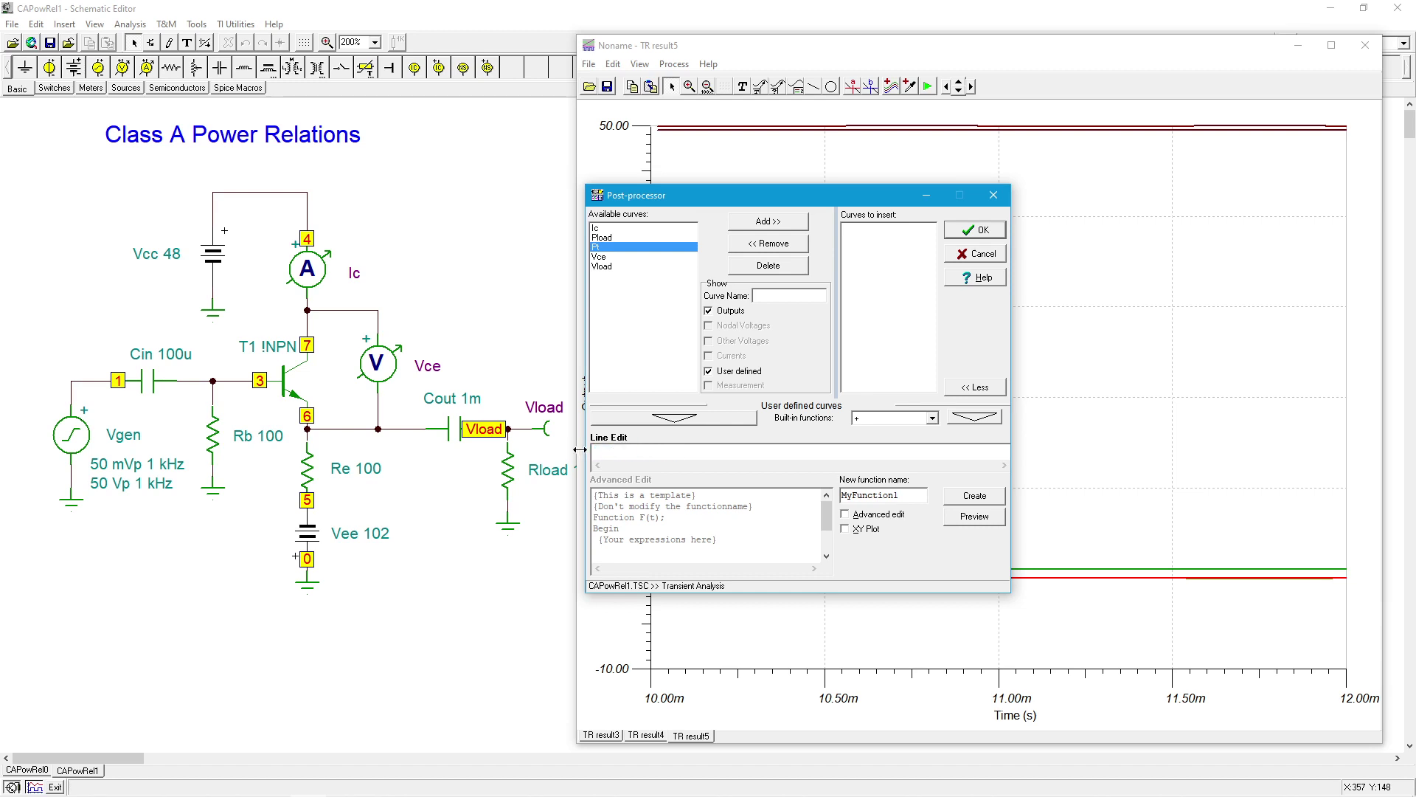
click(603, 237)
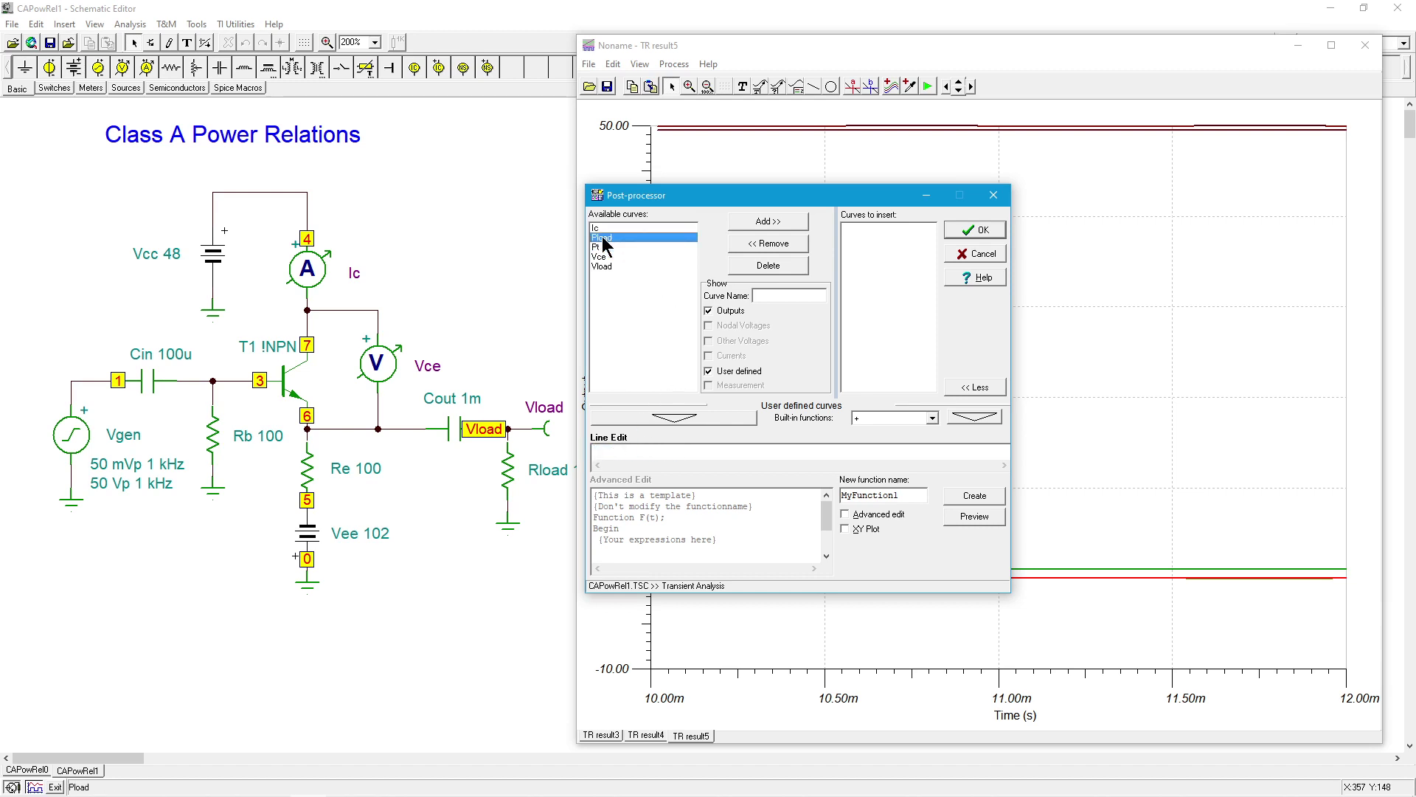
click(671, 418)
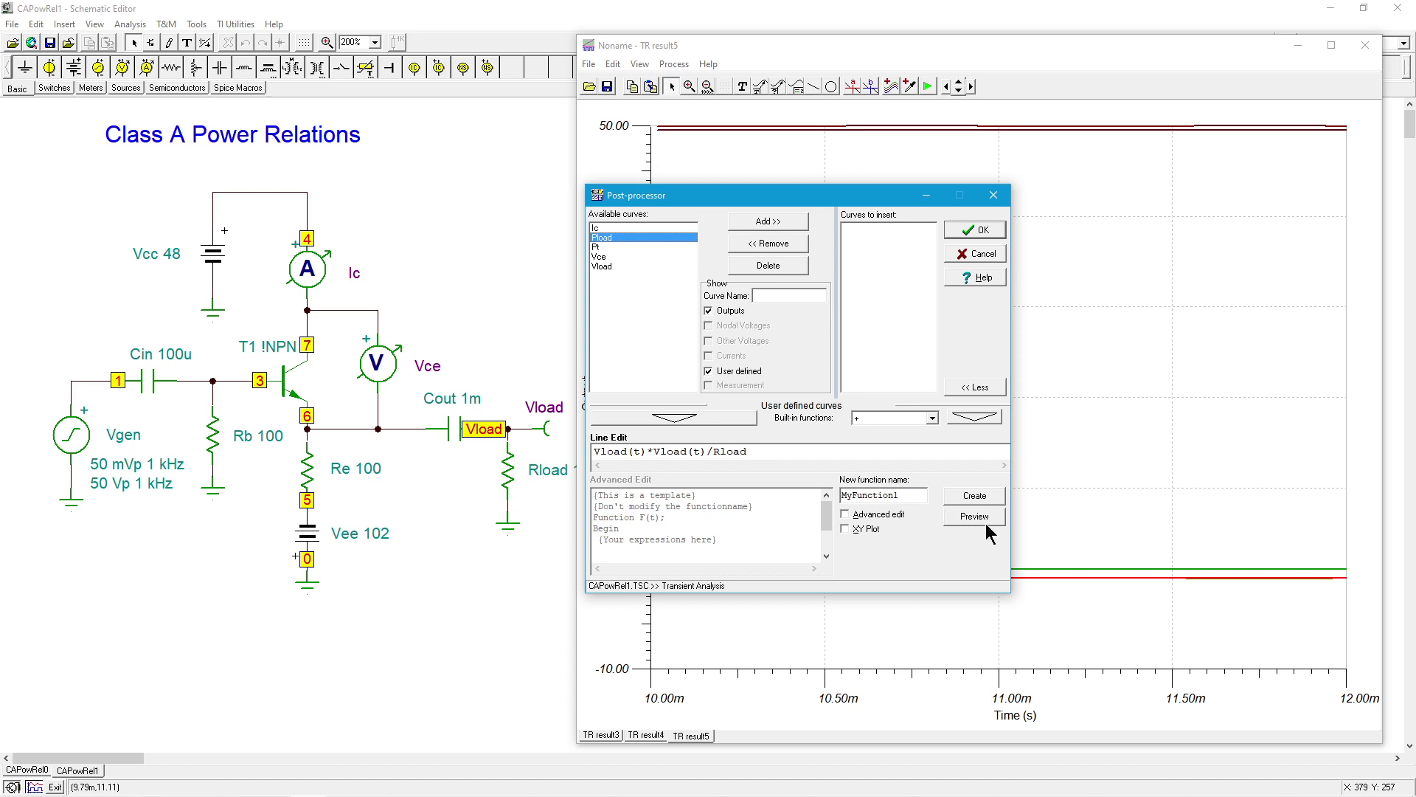
drag(814, 452, 596, 451)
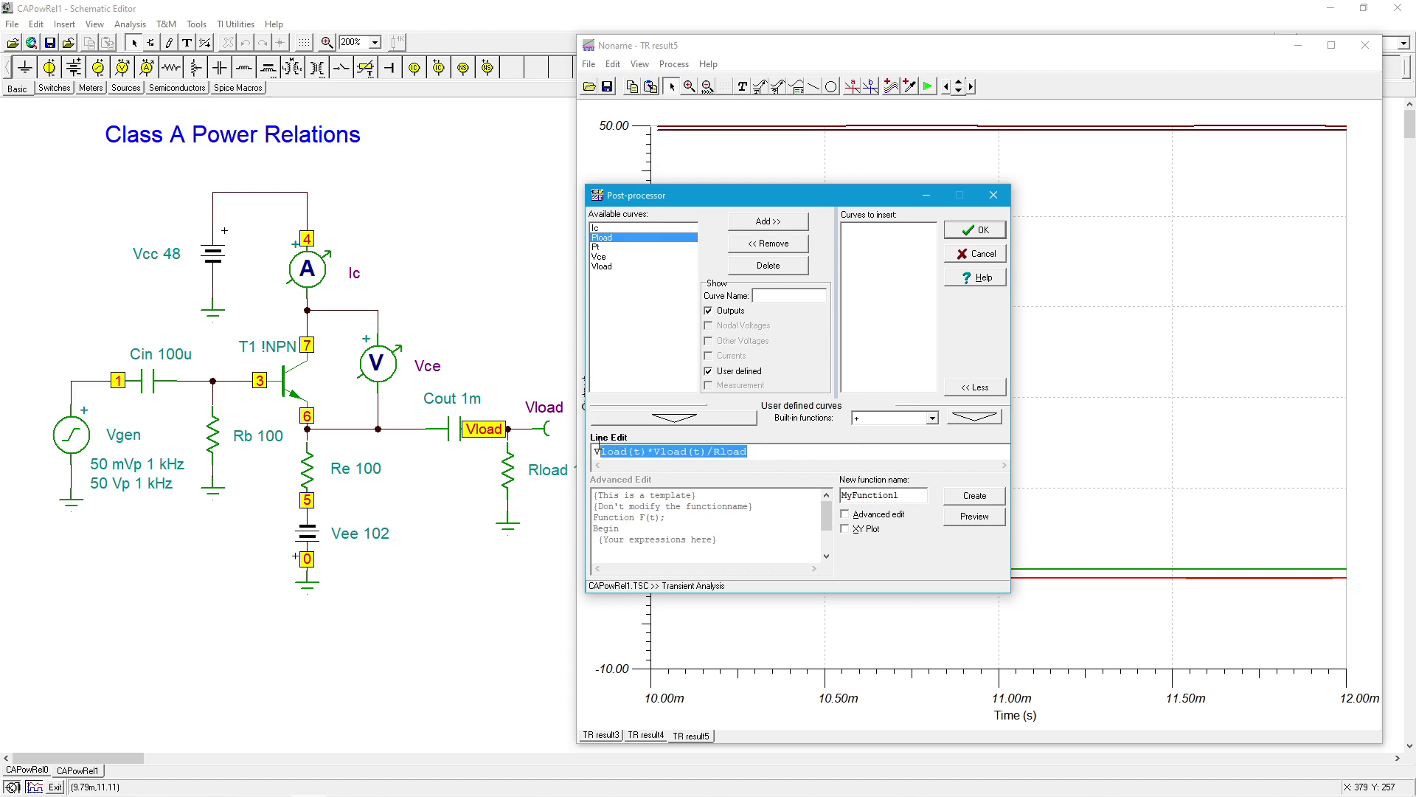
key(Delete)
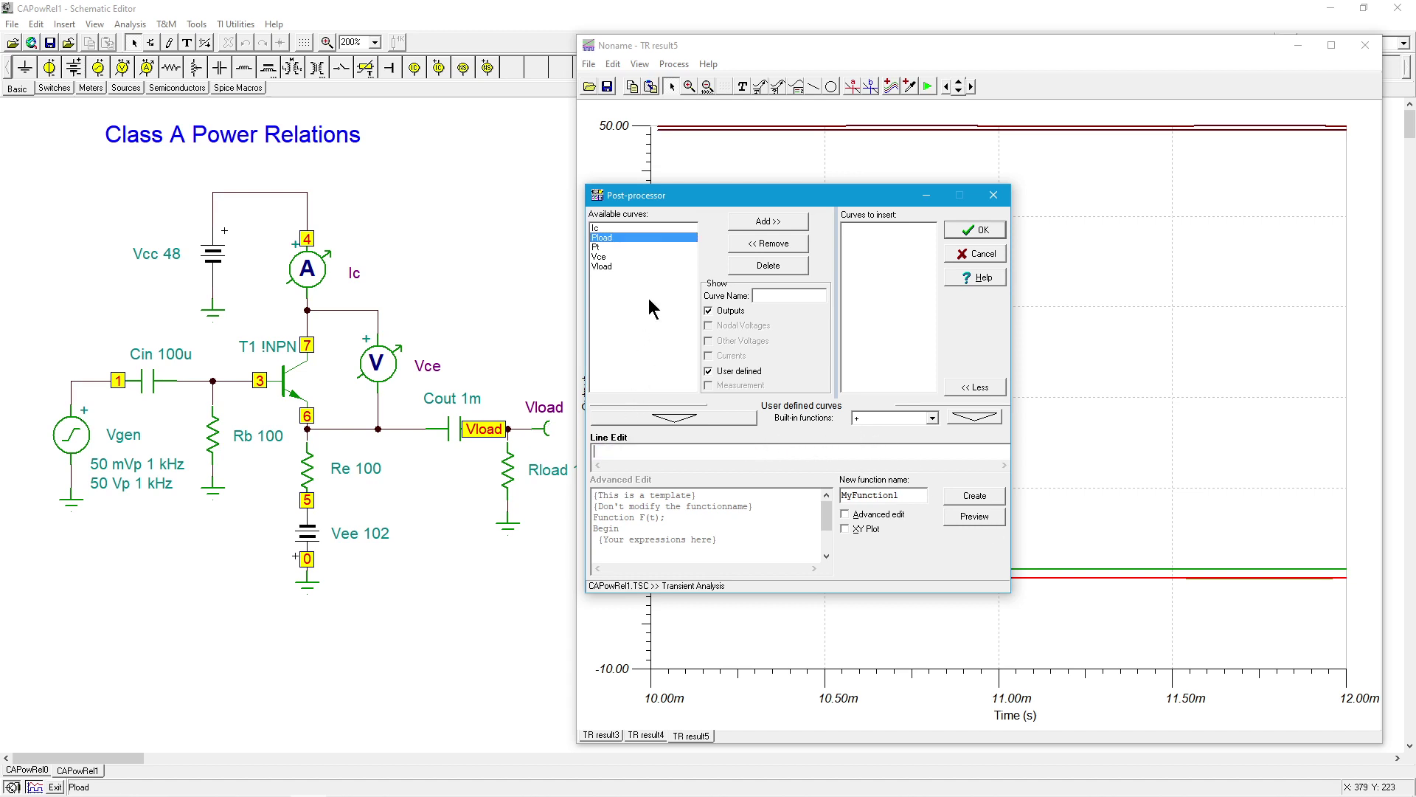
- Cancel the Post-processor and set Vgen to a 50 V, 1 kHz sine
click(996, 253)
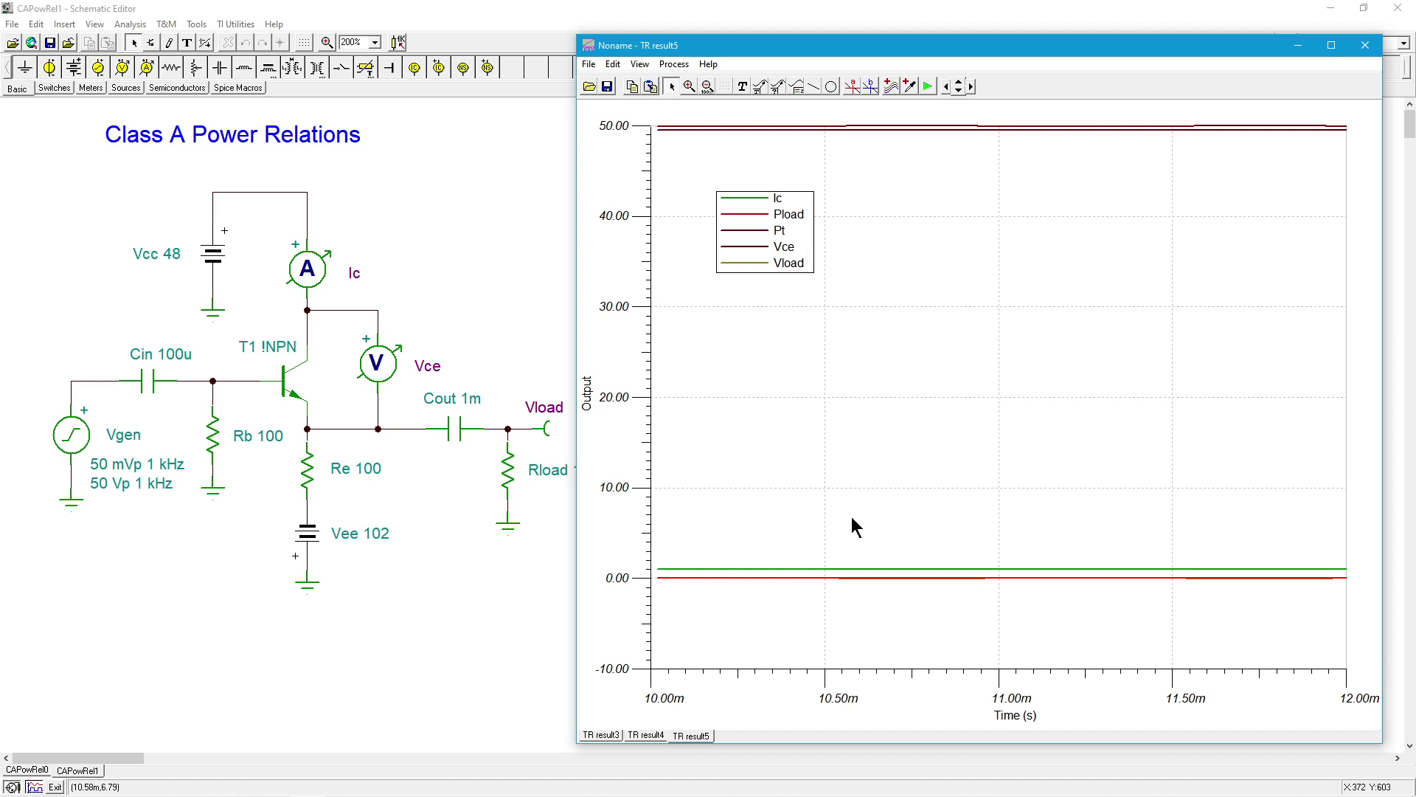
double_click(86, 439)
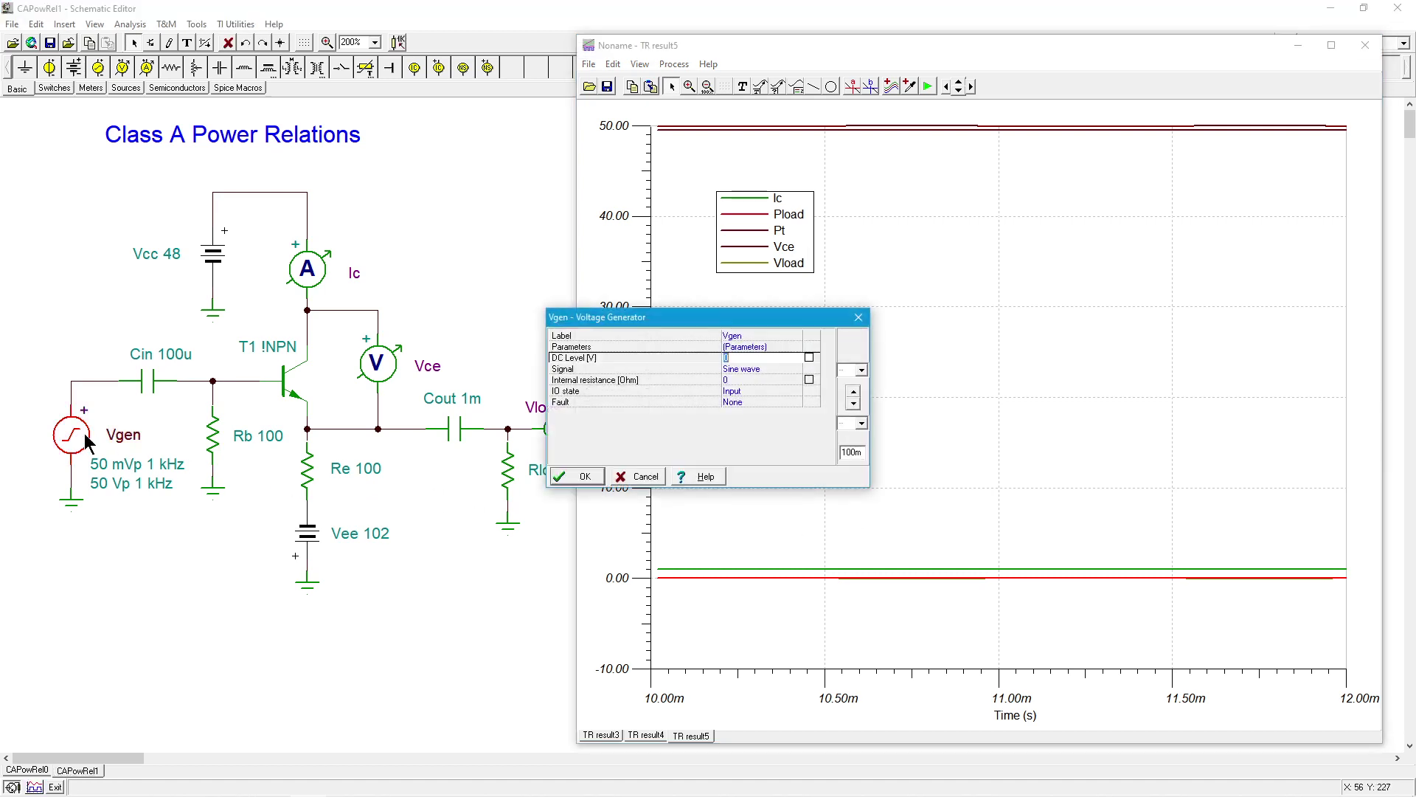
click(803, 369)
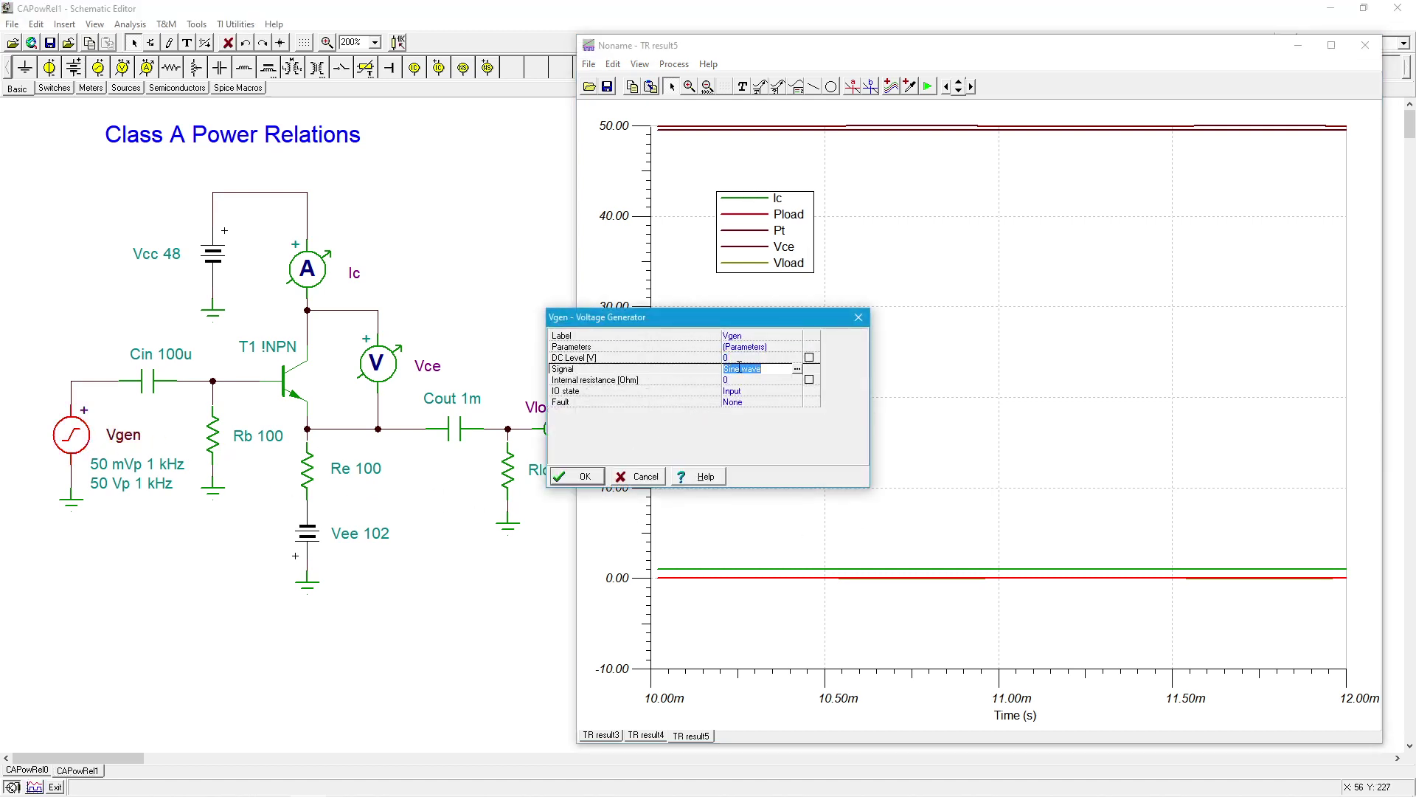
click(797, 369)
click(810, 364)
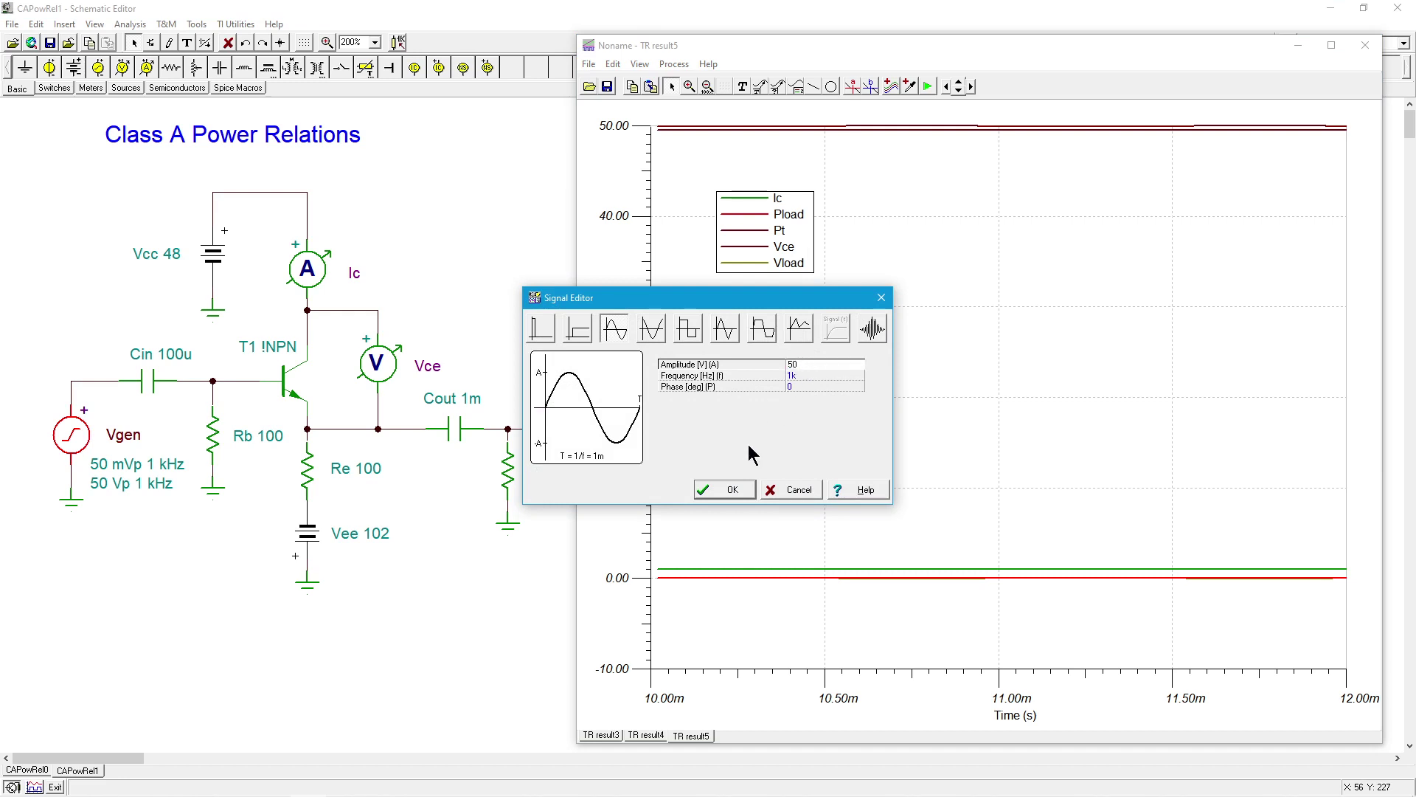
click(738, 490)
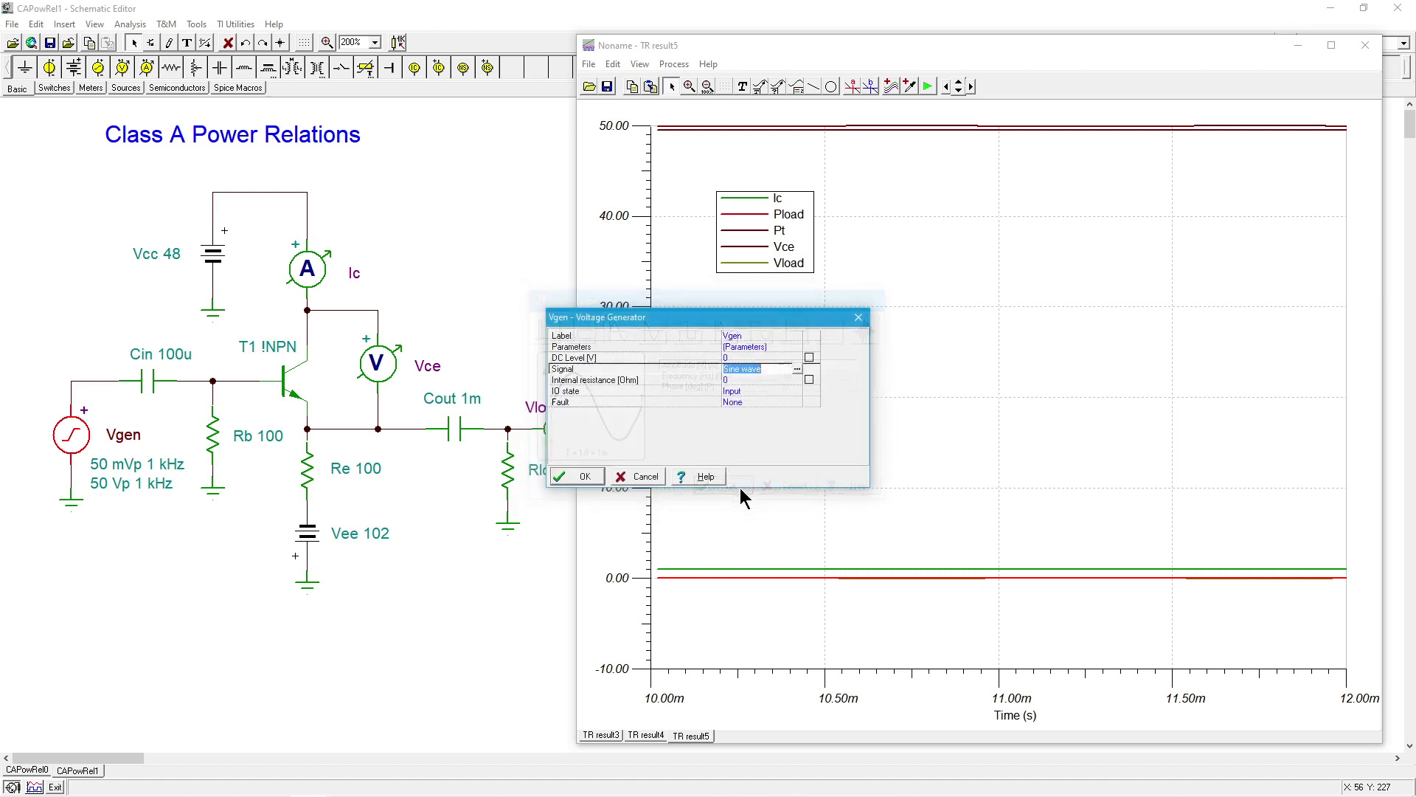
click(581, 477)
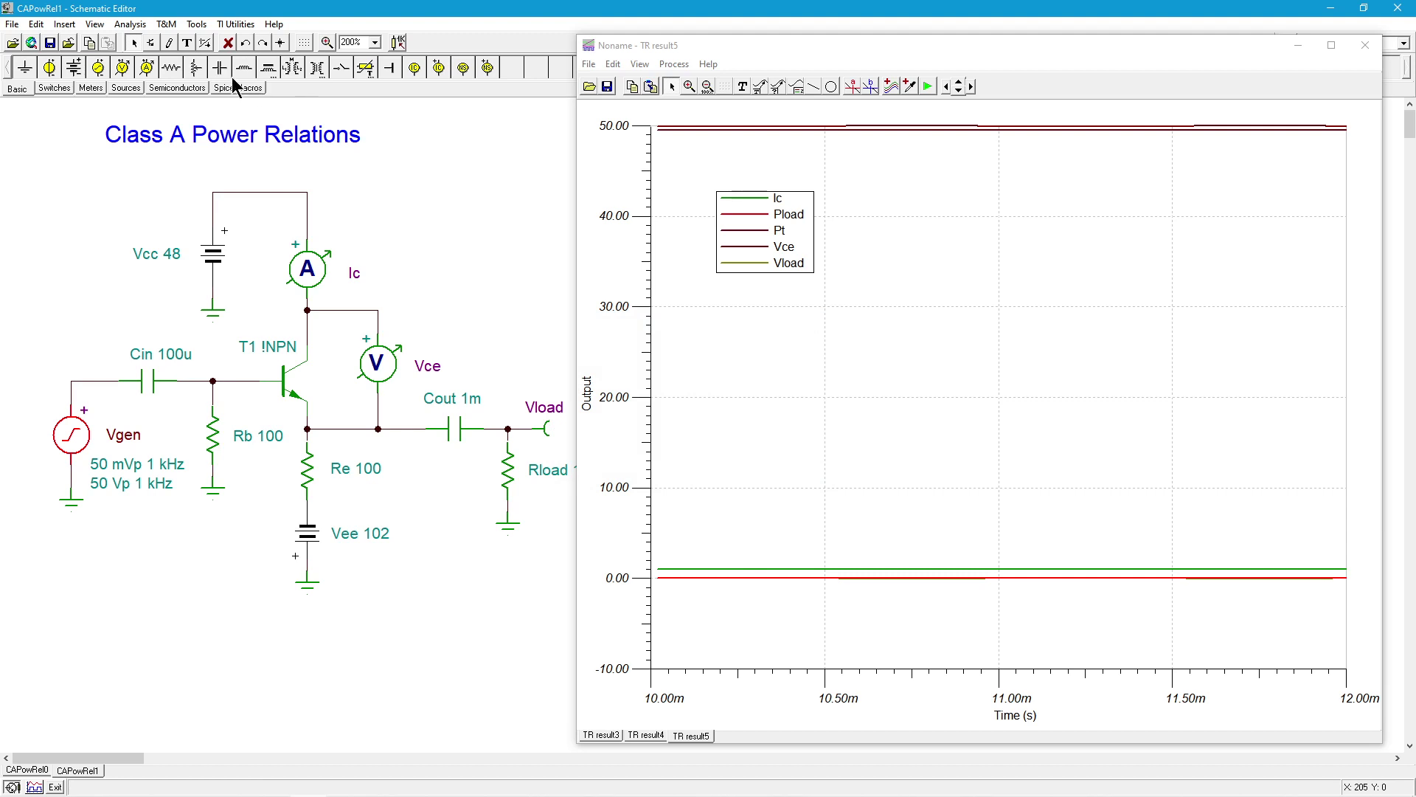
- Rerun the 10m-12m transient analysis to produce TR result6 with large sinusoidal curves
click(130, 23)
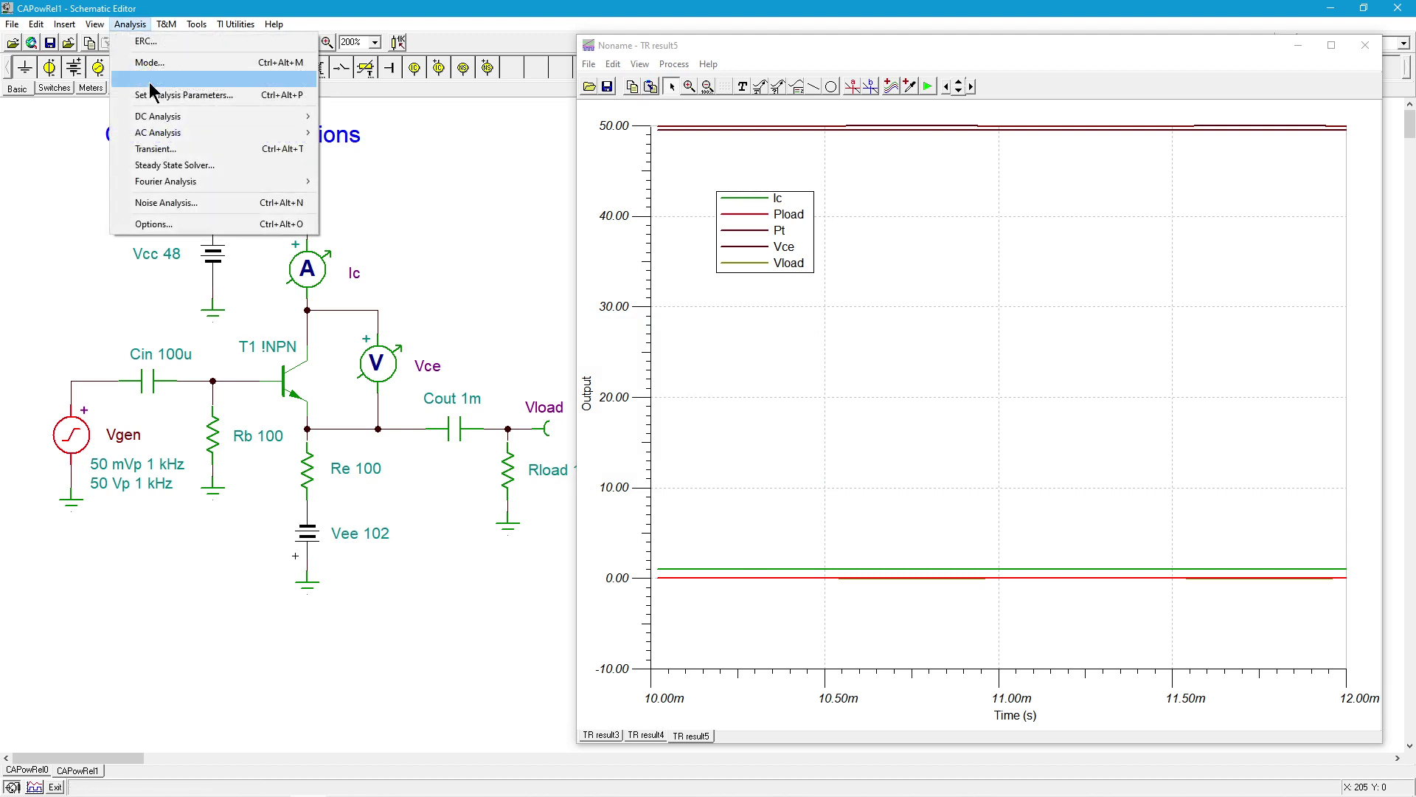
click(179, 150)
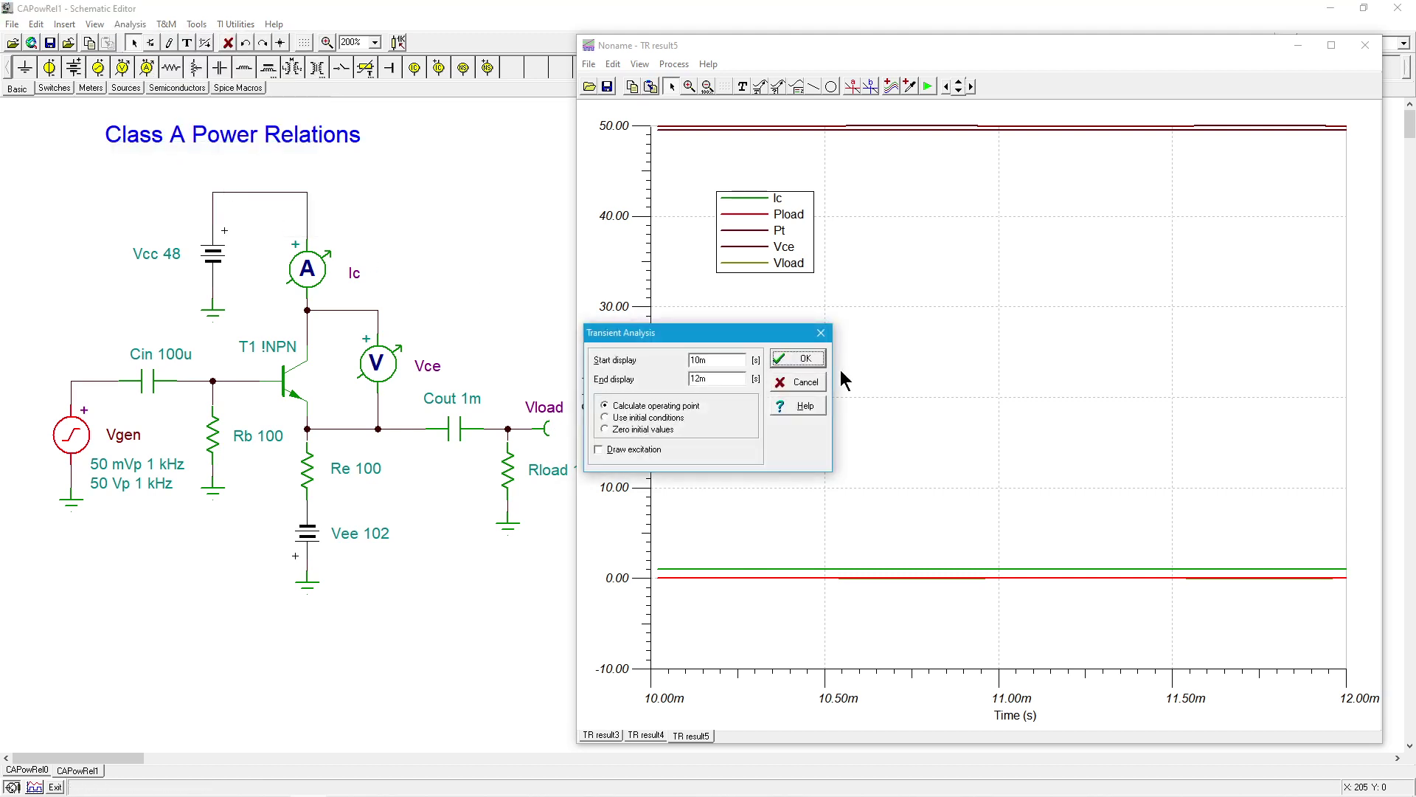
click(813, 356)
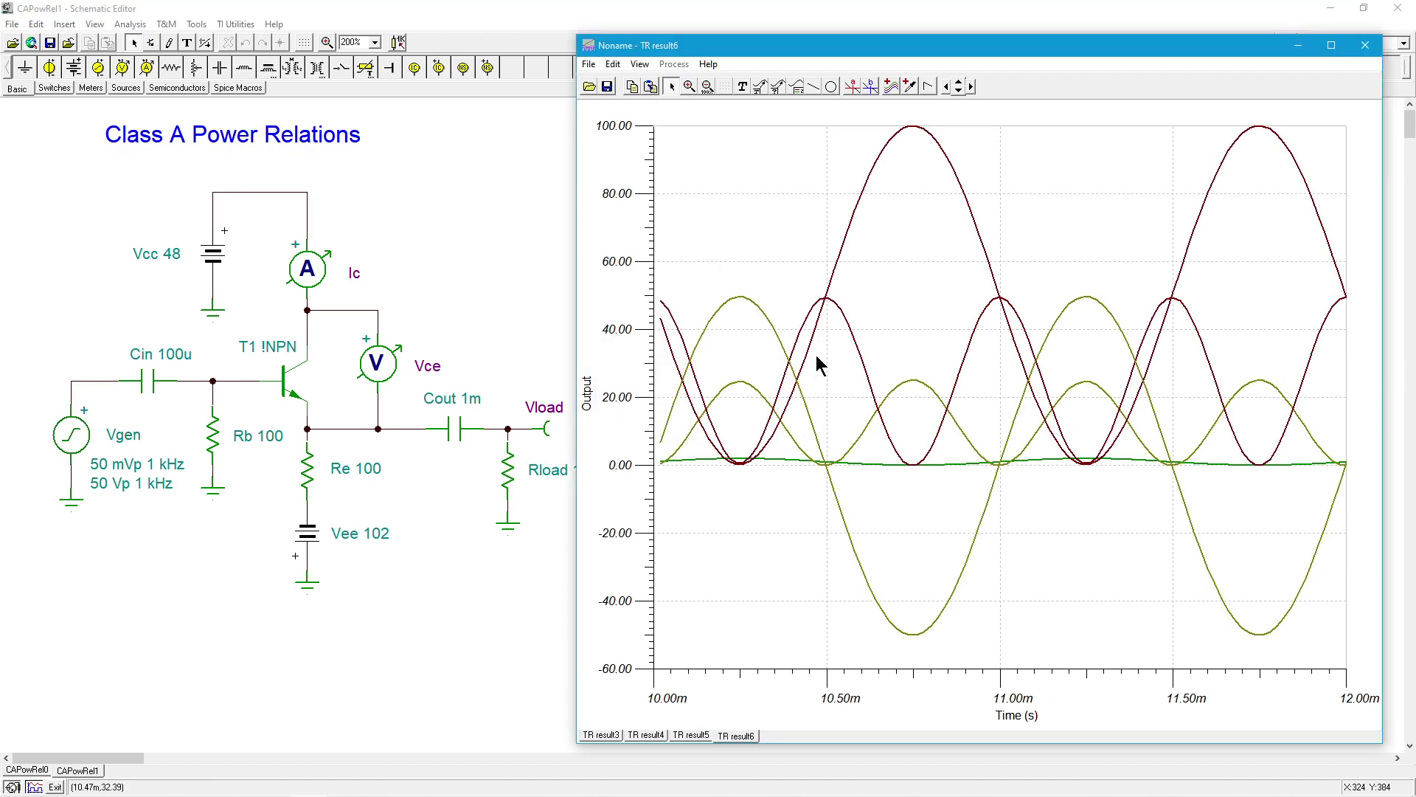
- Recolour the Pt power curve blue through its Properties dialog
click(848, 323)
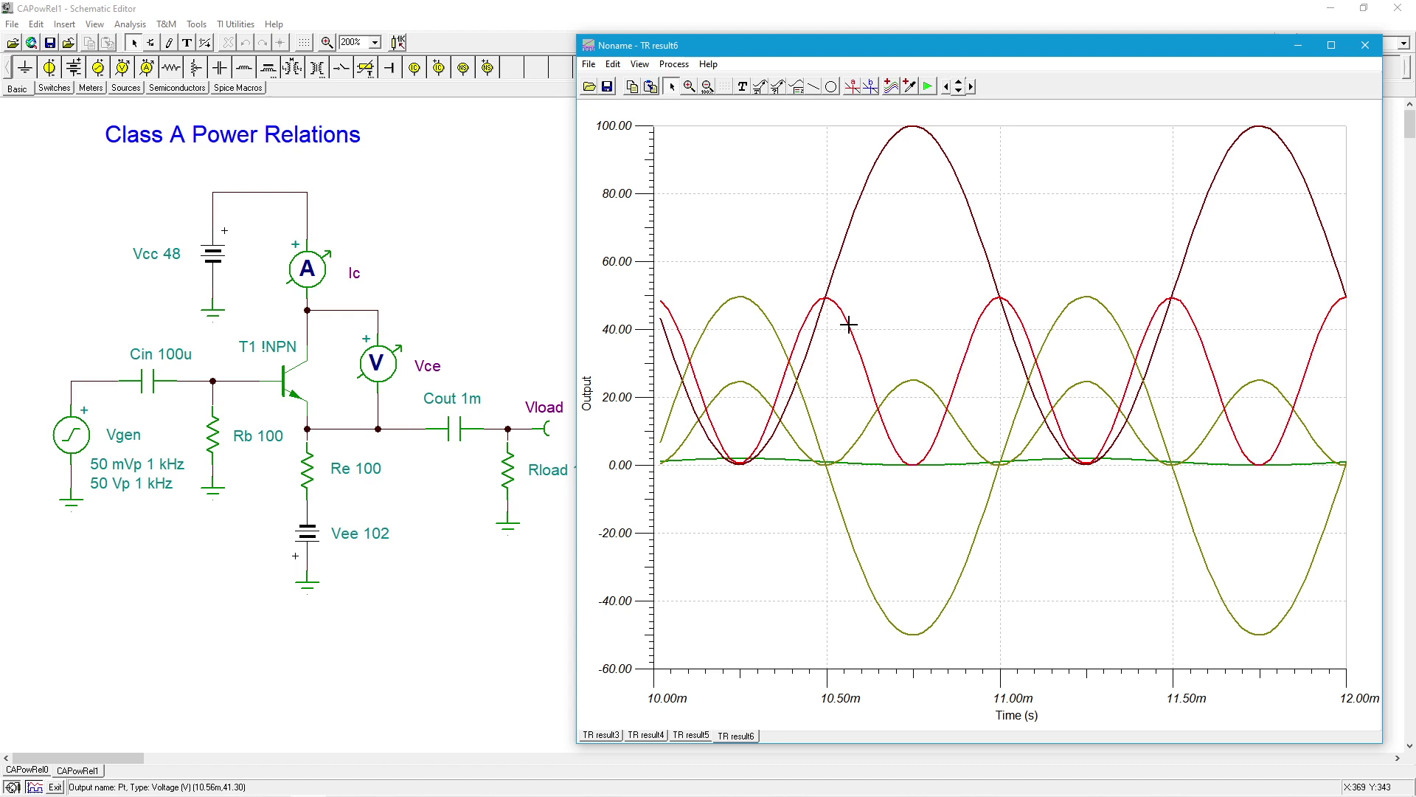
right_click(850, 326)
click(932, 551)
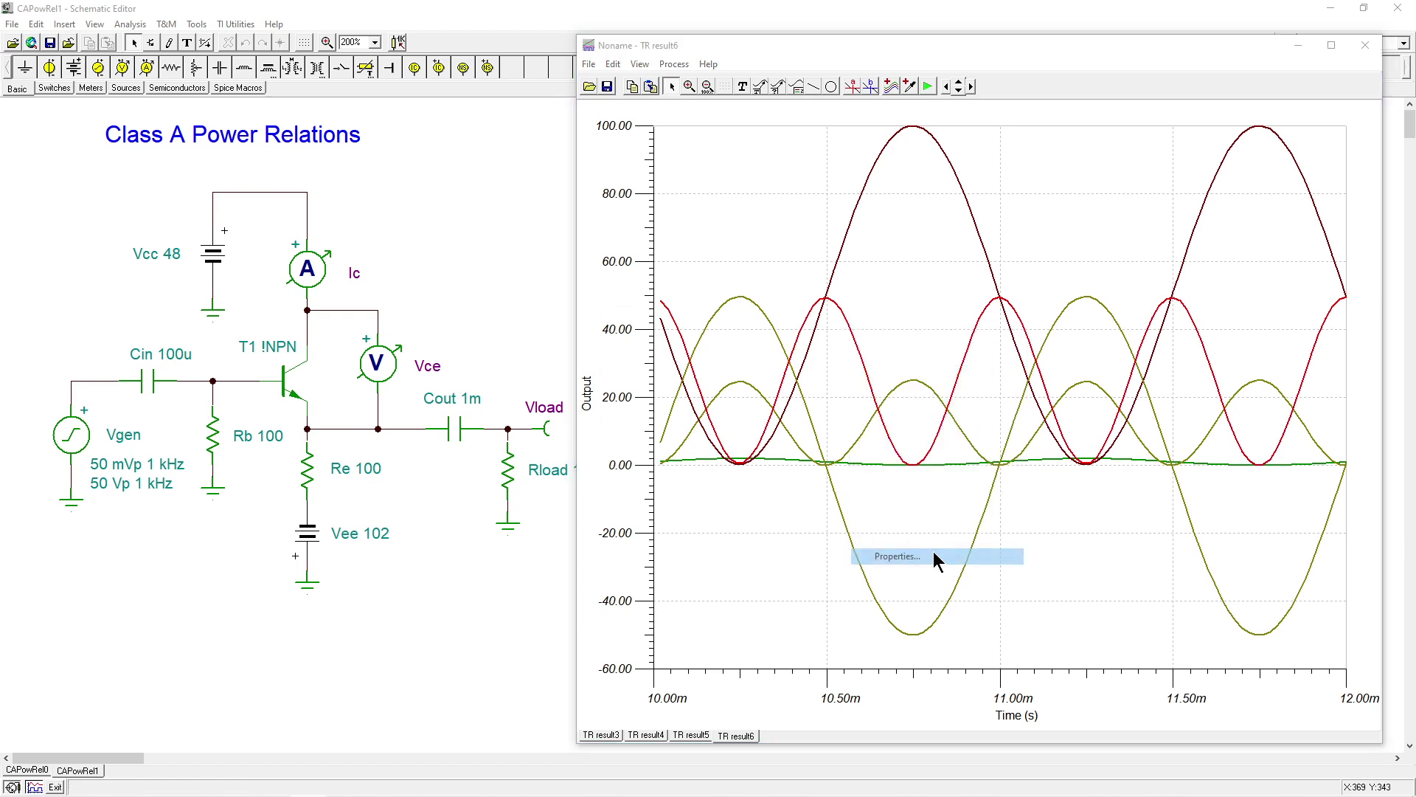
click(728, 352)
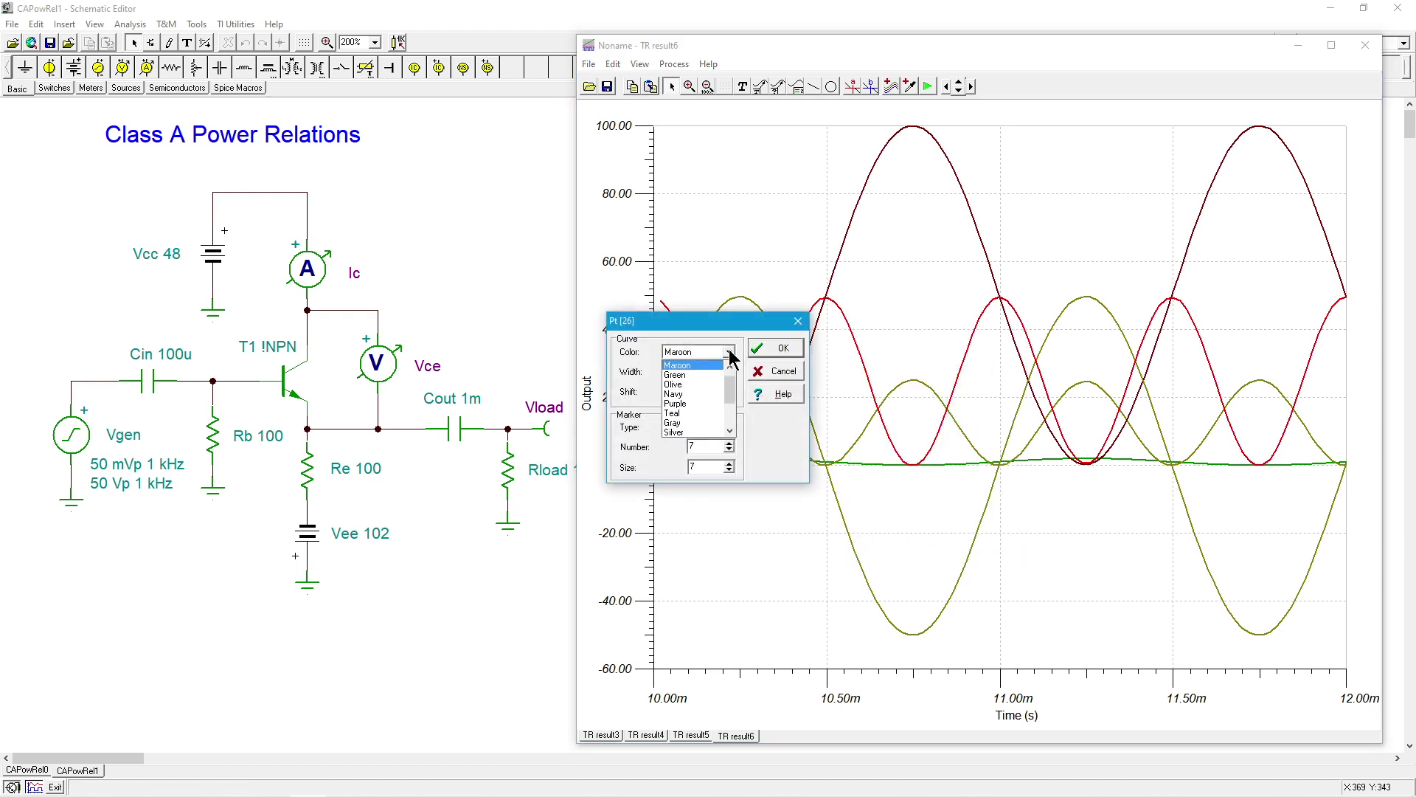
click(731, 425)
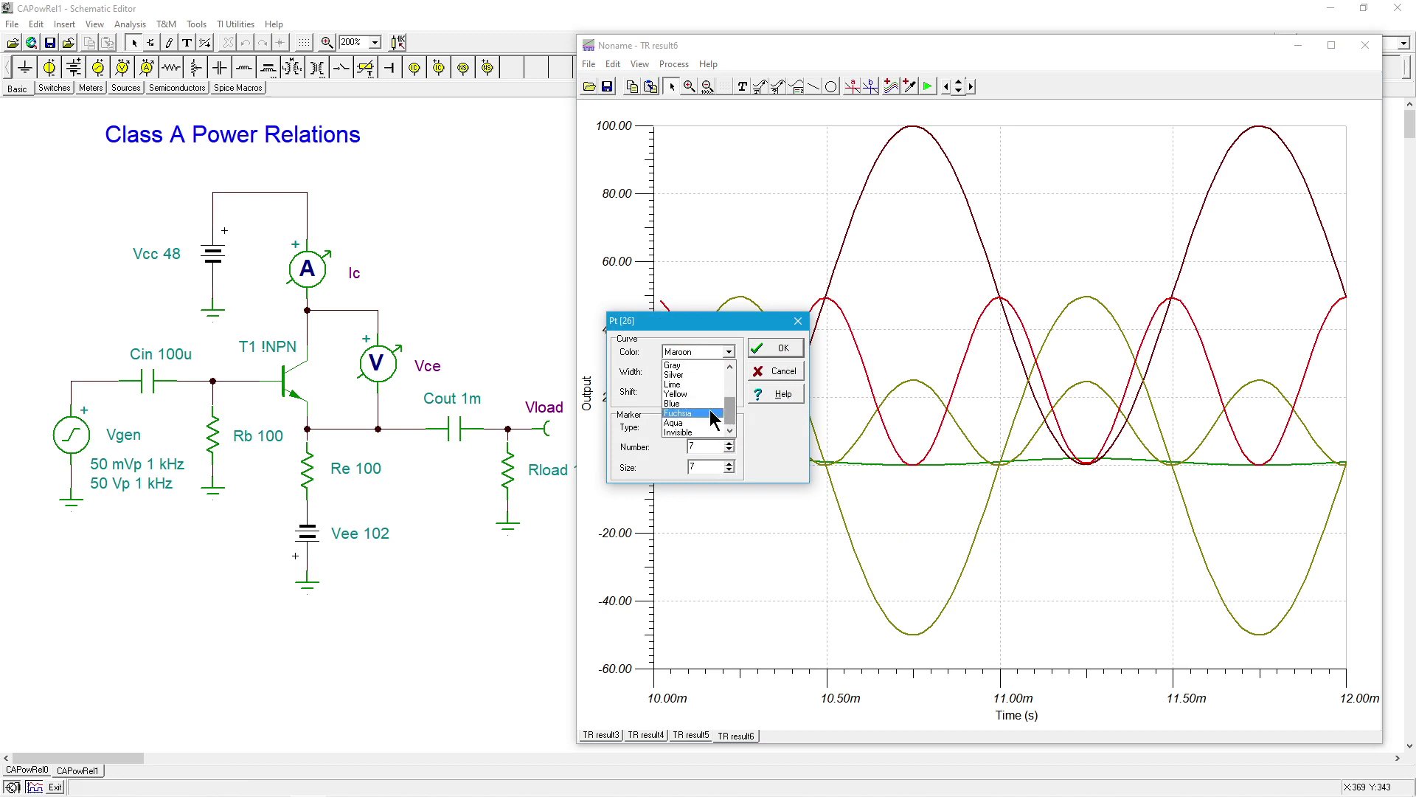
click(695, 405)
click(776, 349)
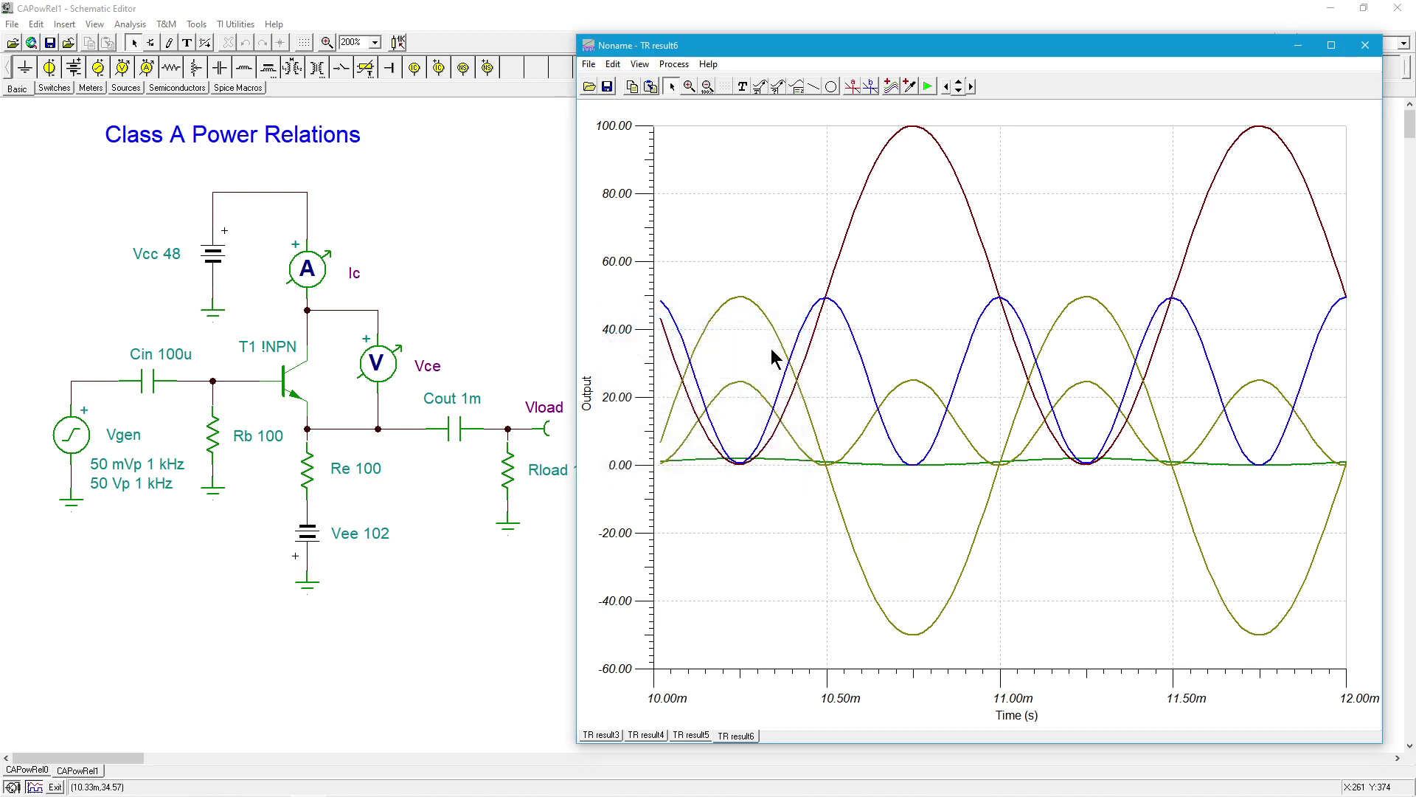
- Recolour the Pload curve, peaking near 25, fuchsia
click(908, 382)
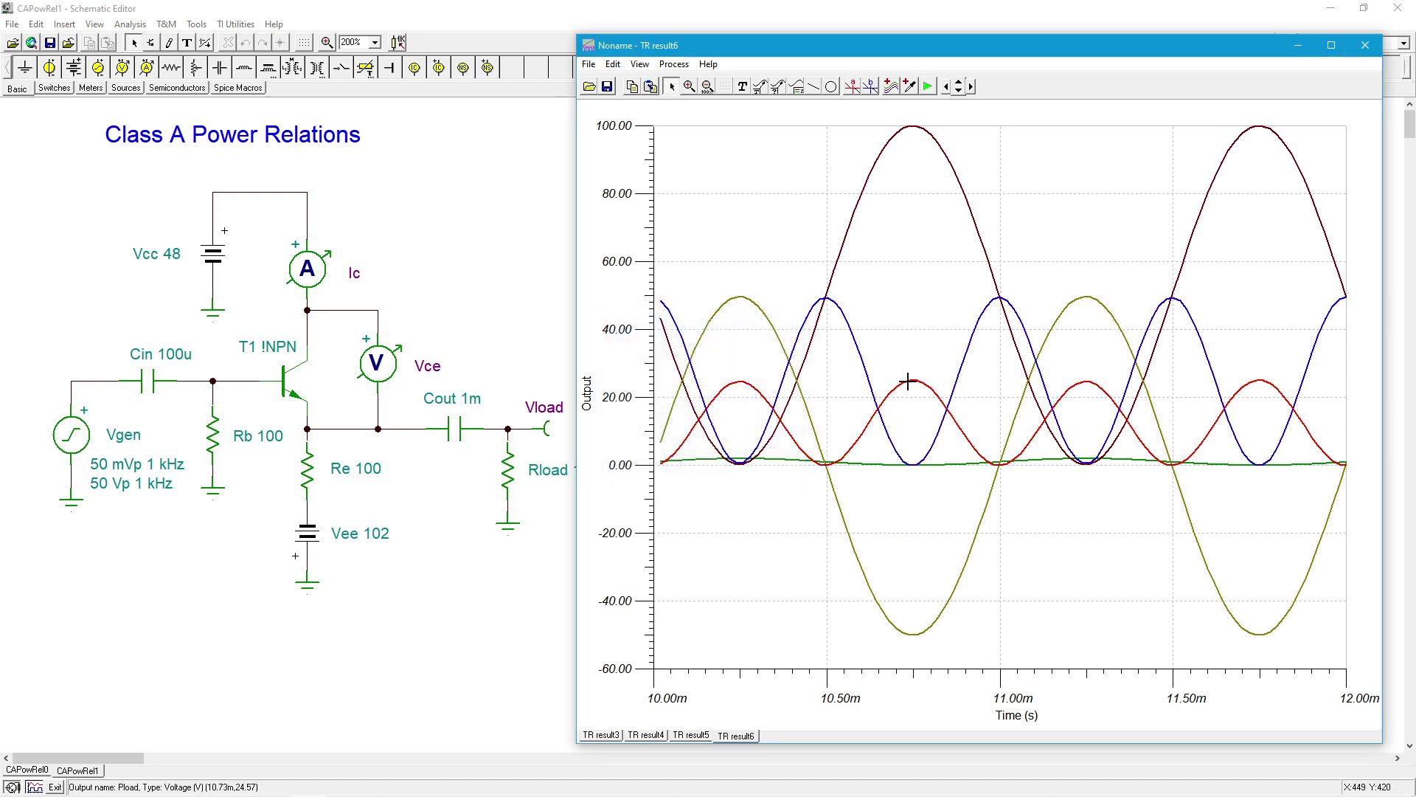
right_click(908, 383)
click(980, 613)
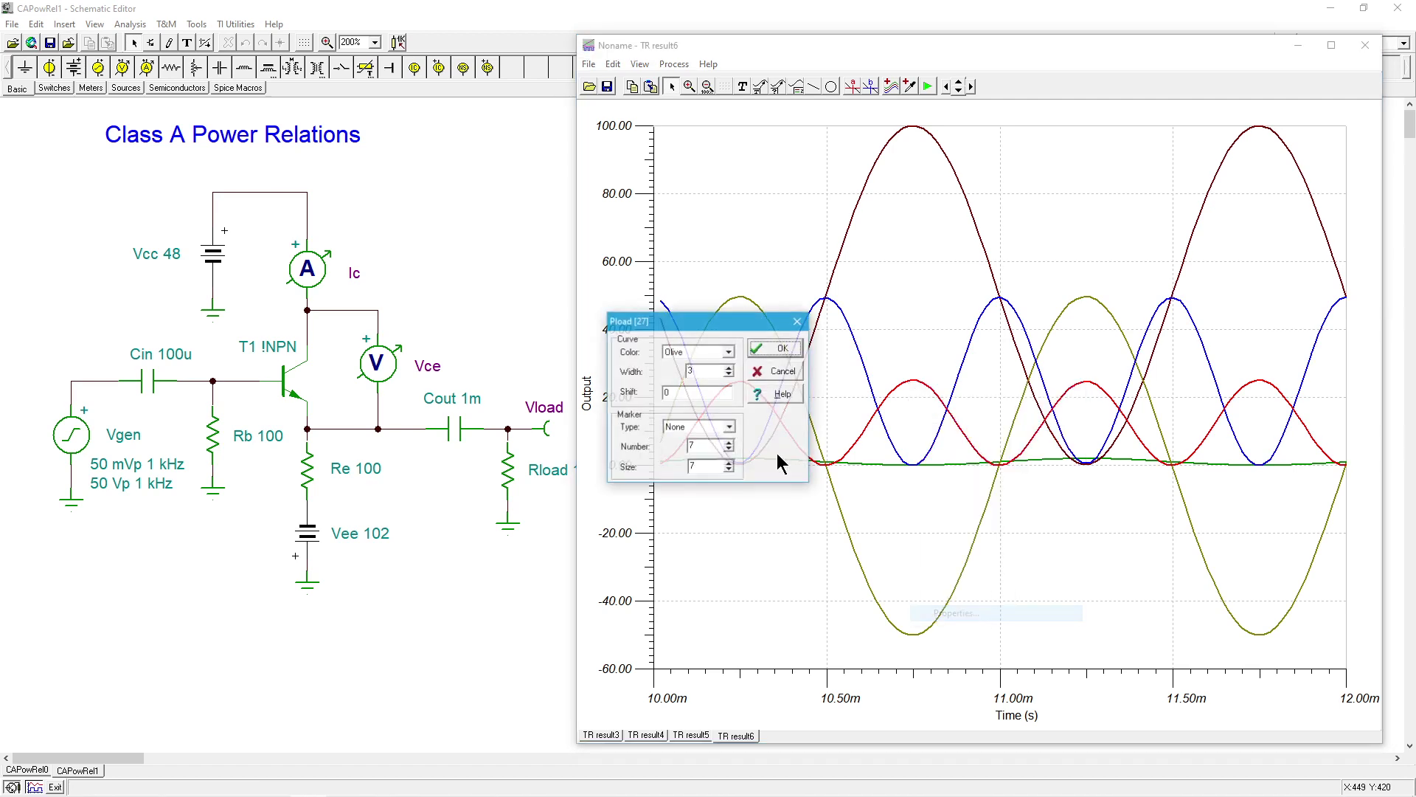
click(729, 351)
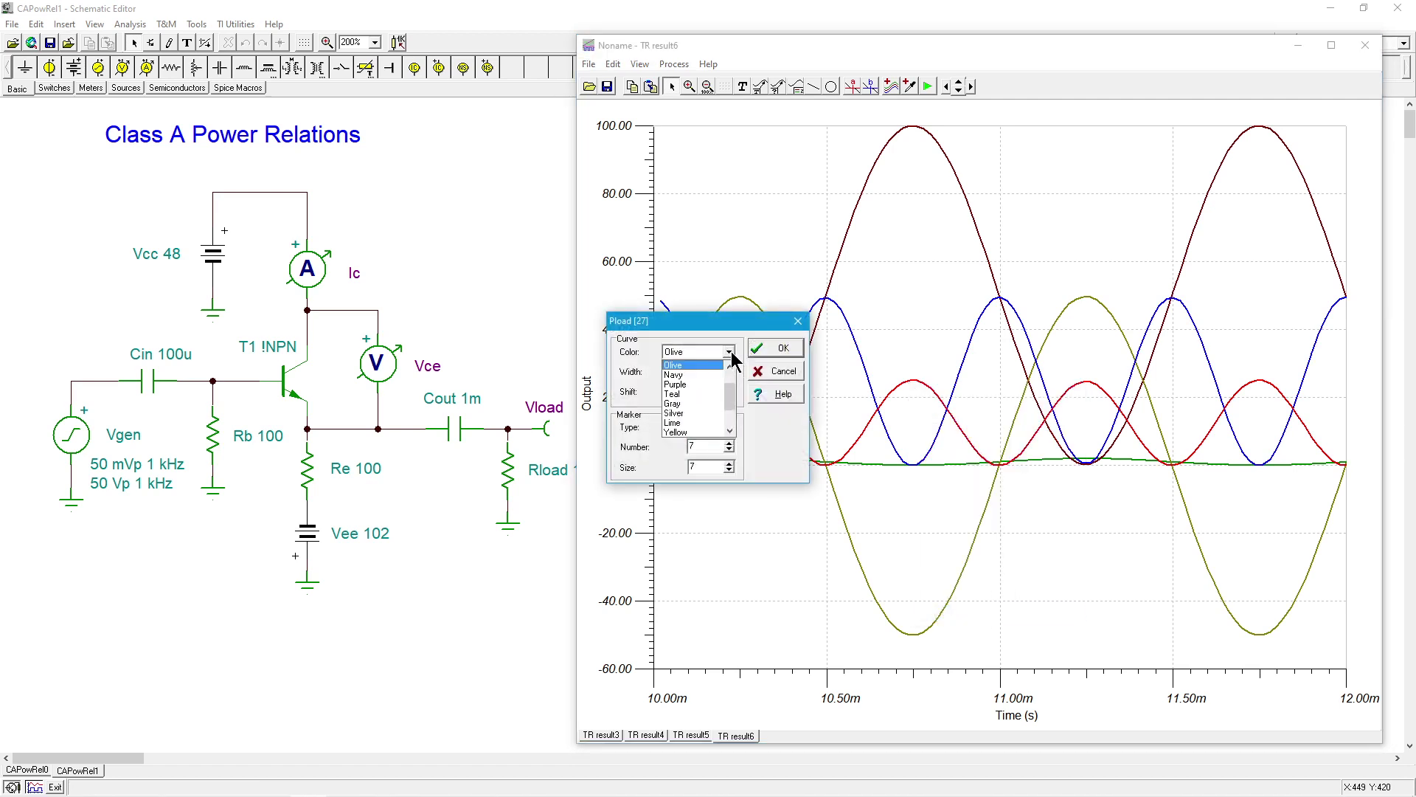
drag(731, 372, 733, 428)
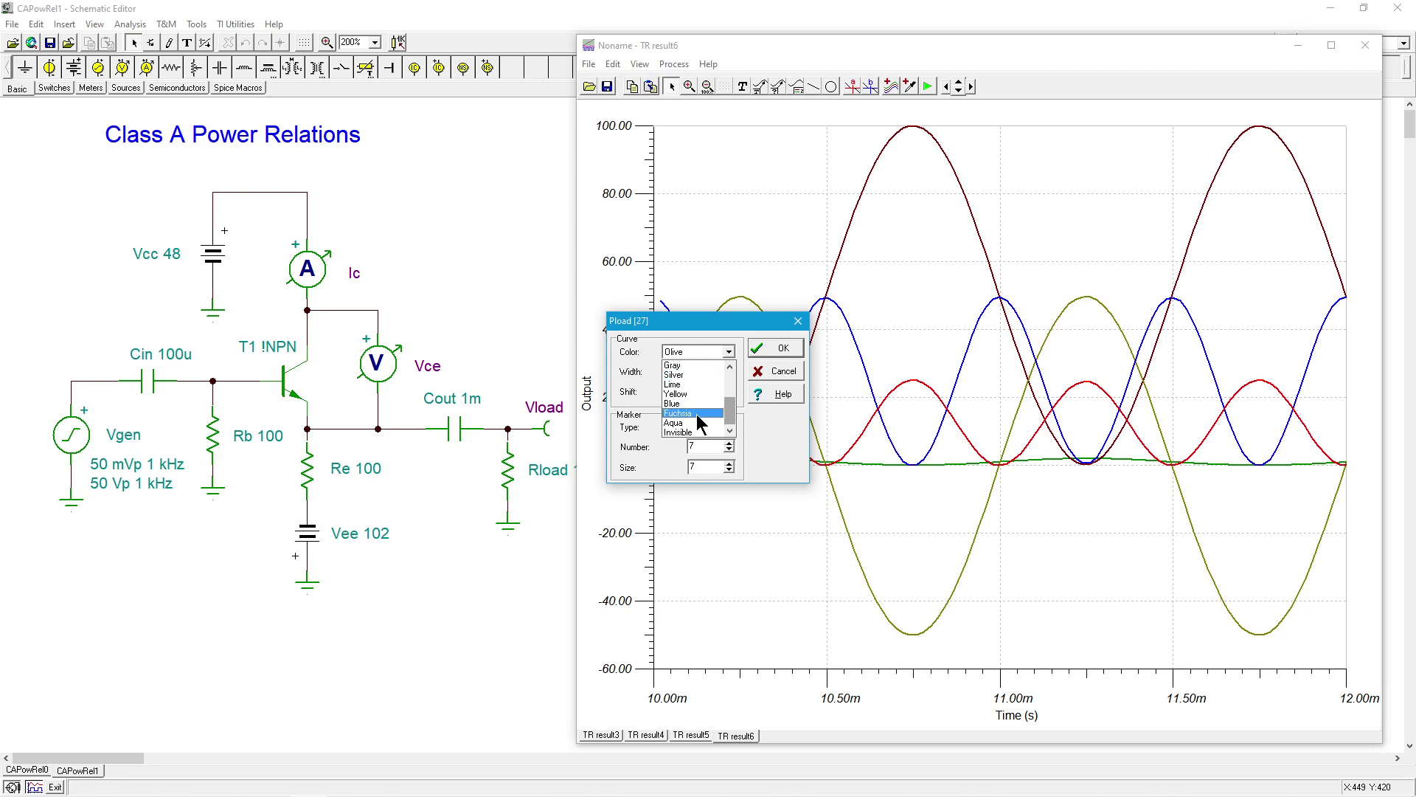
click(701, 425)
click(783, 348)
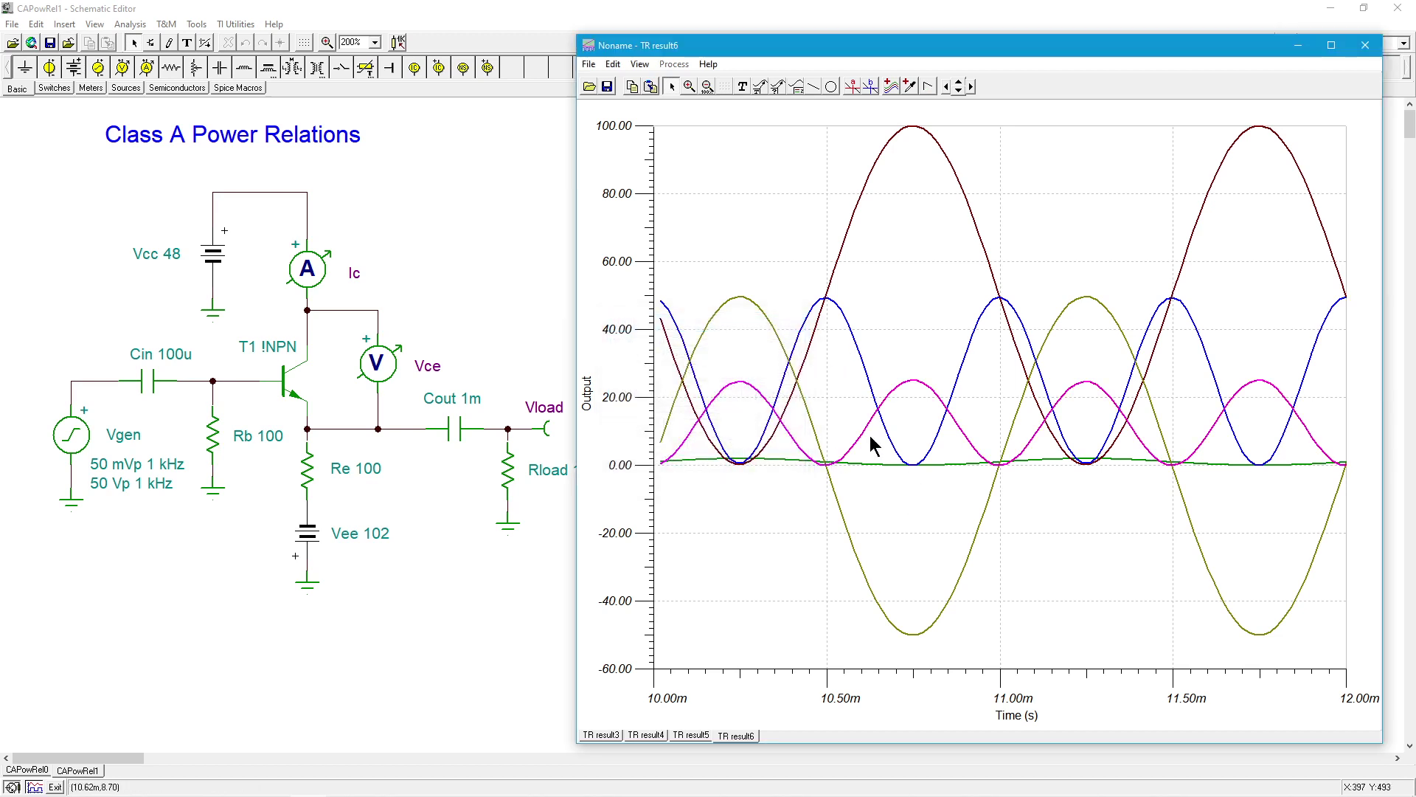
- Place a legend listing Ic, Pload, Pt, Vce and Vload at the graph's top left
click(796, 87)
click(686, 141)
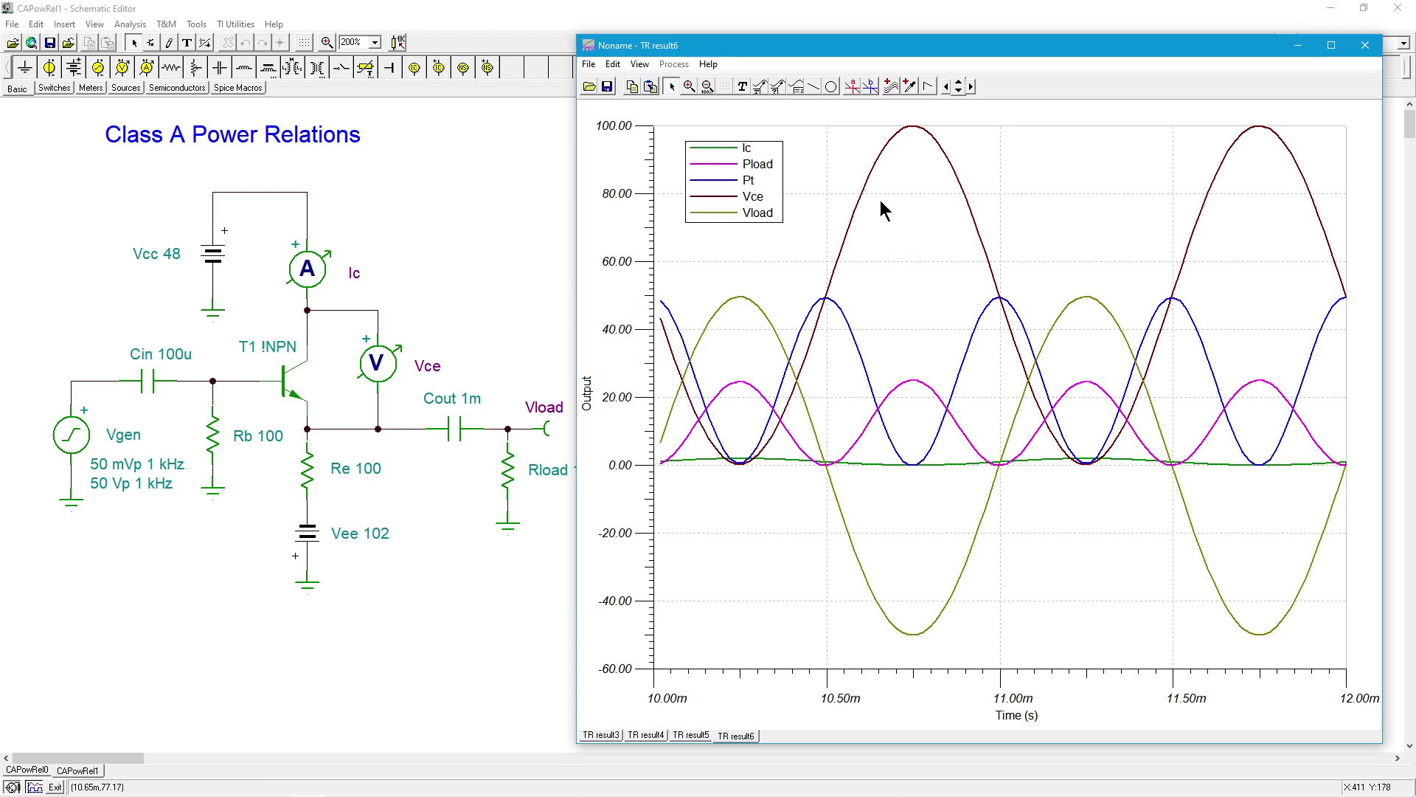
click(871, 167)
click(746, 297)
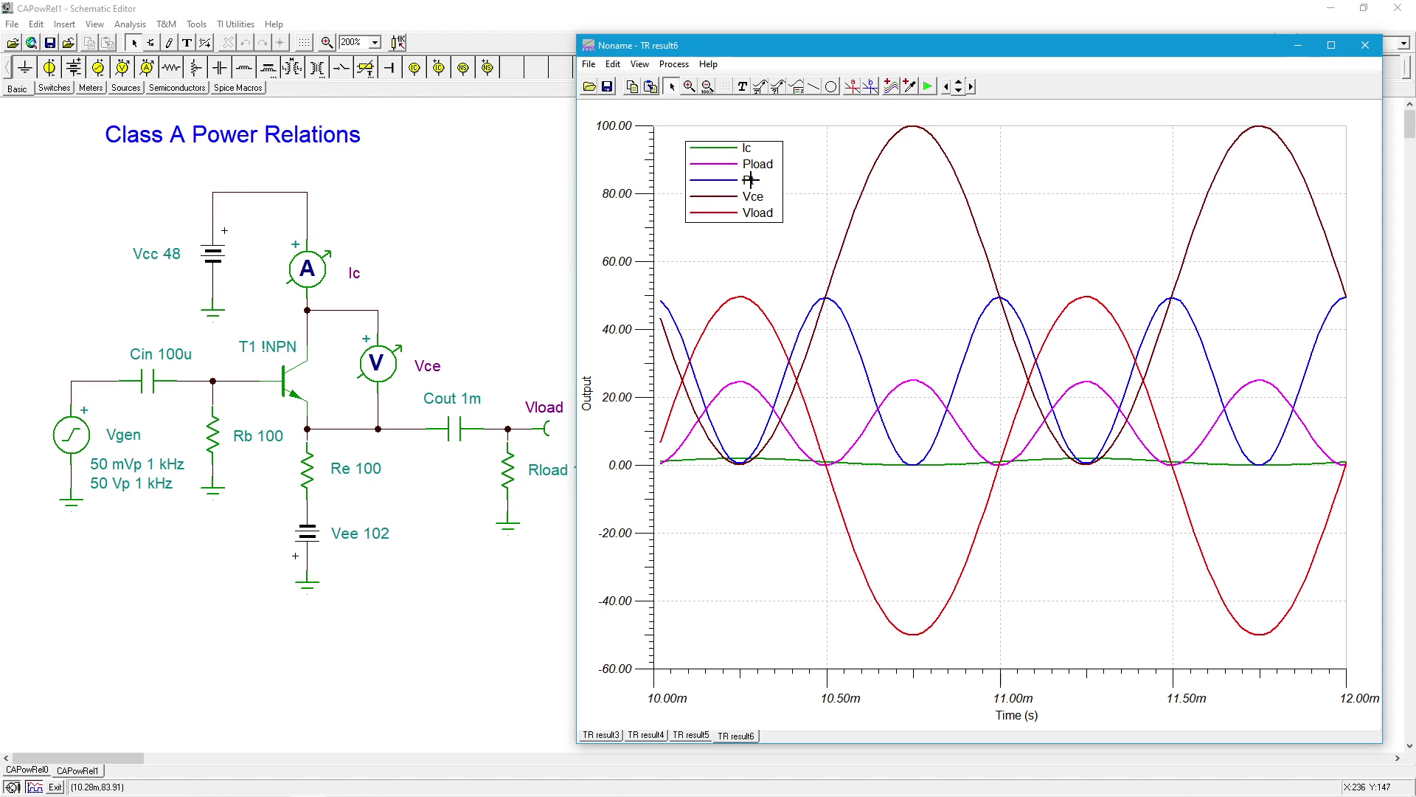
click(885, 326)
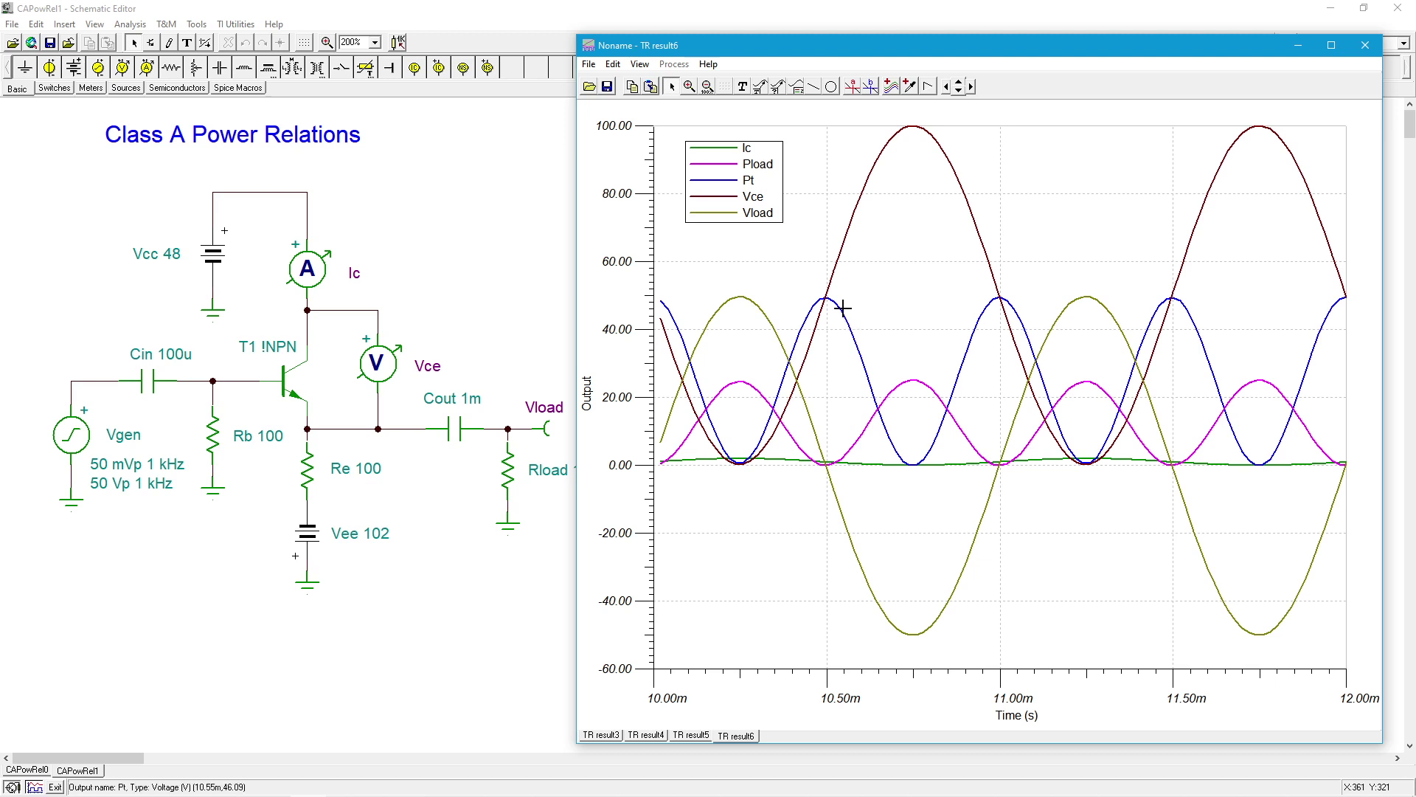
click(919, 382)
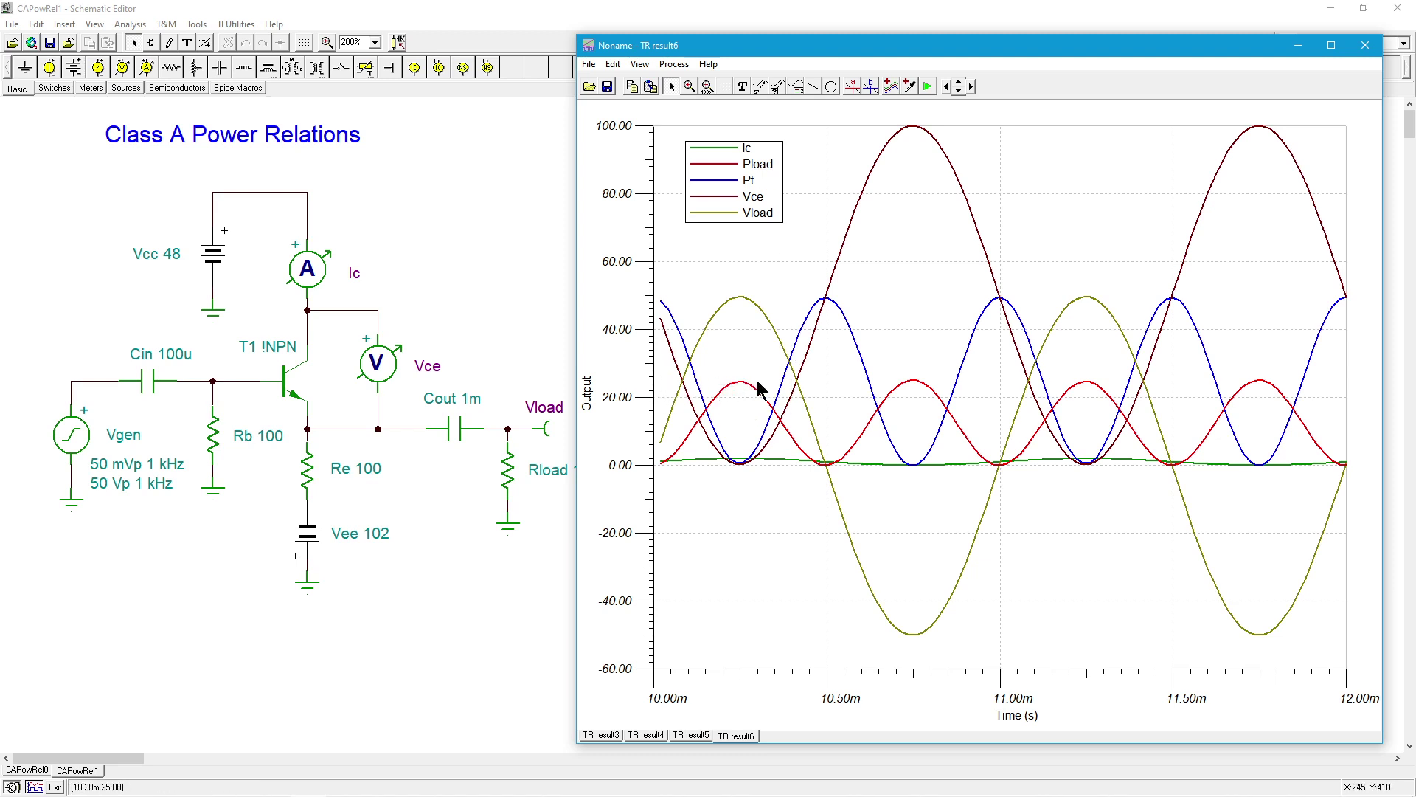
click(852, 86)
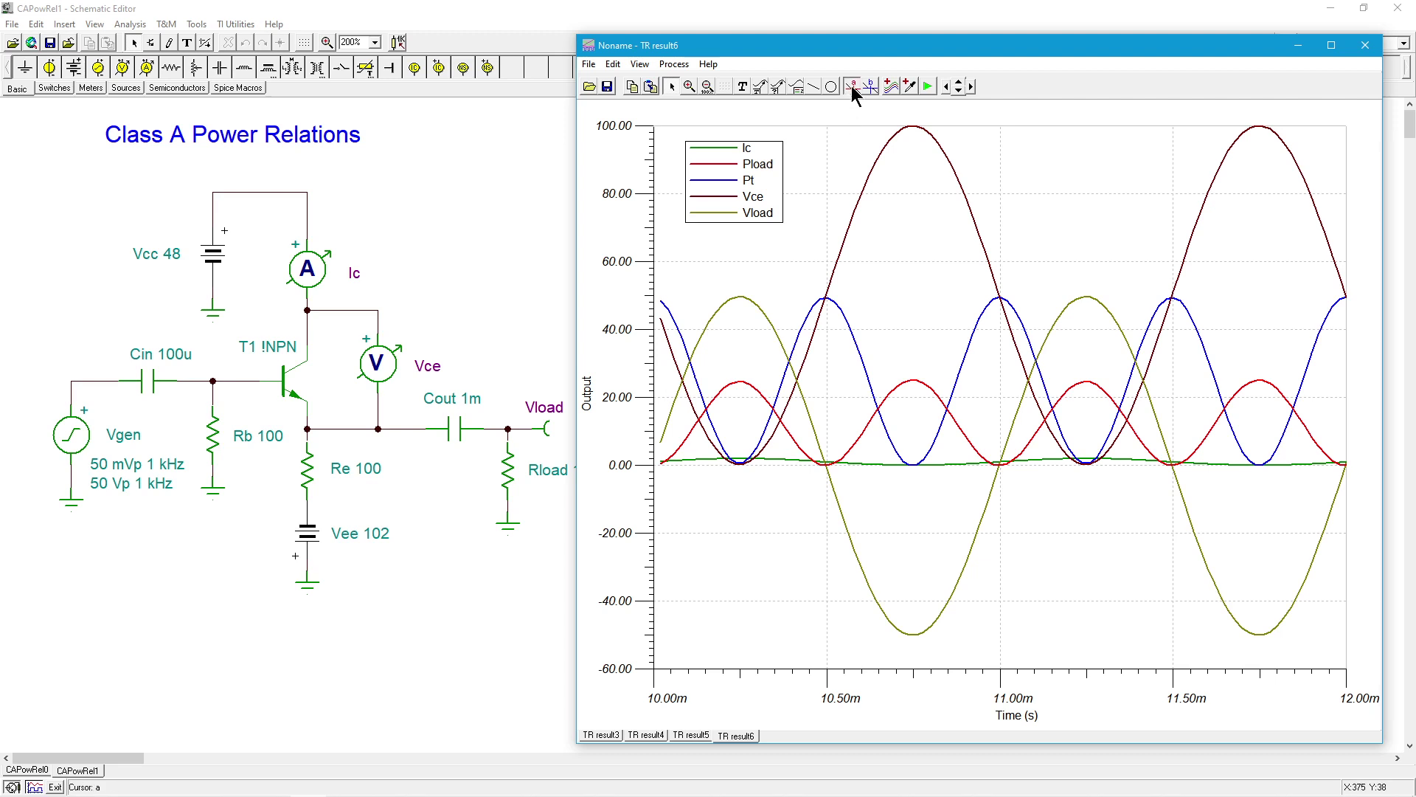
click(913, 382)
click(913, 110)
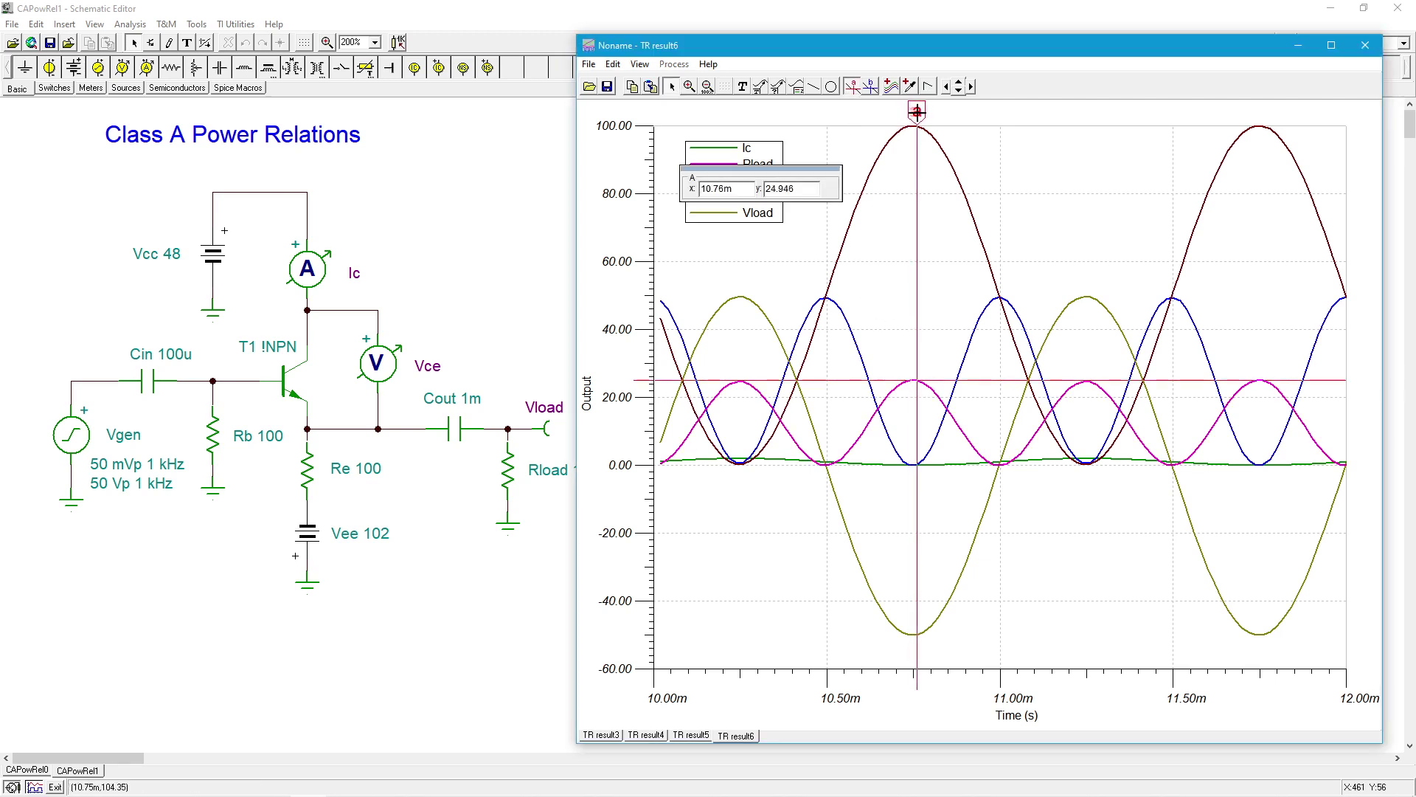
drag(912, 110, 913, 110)
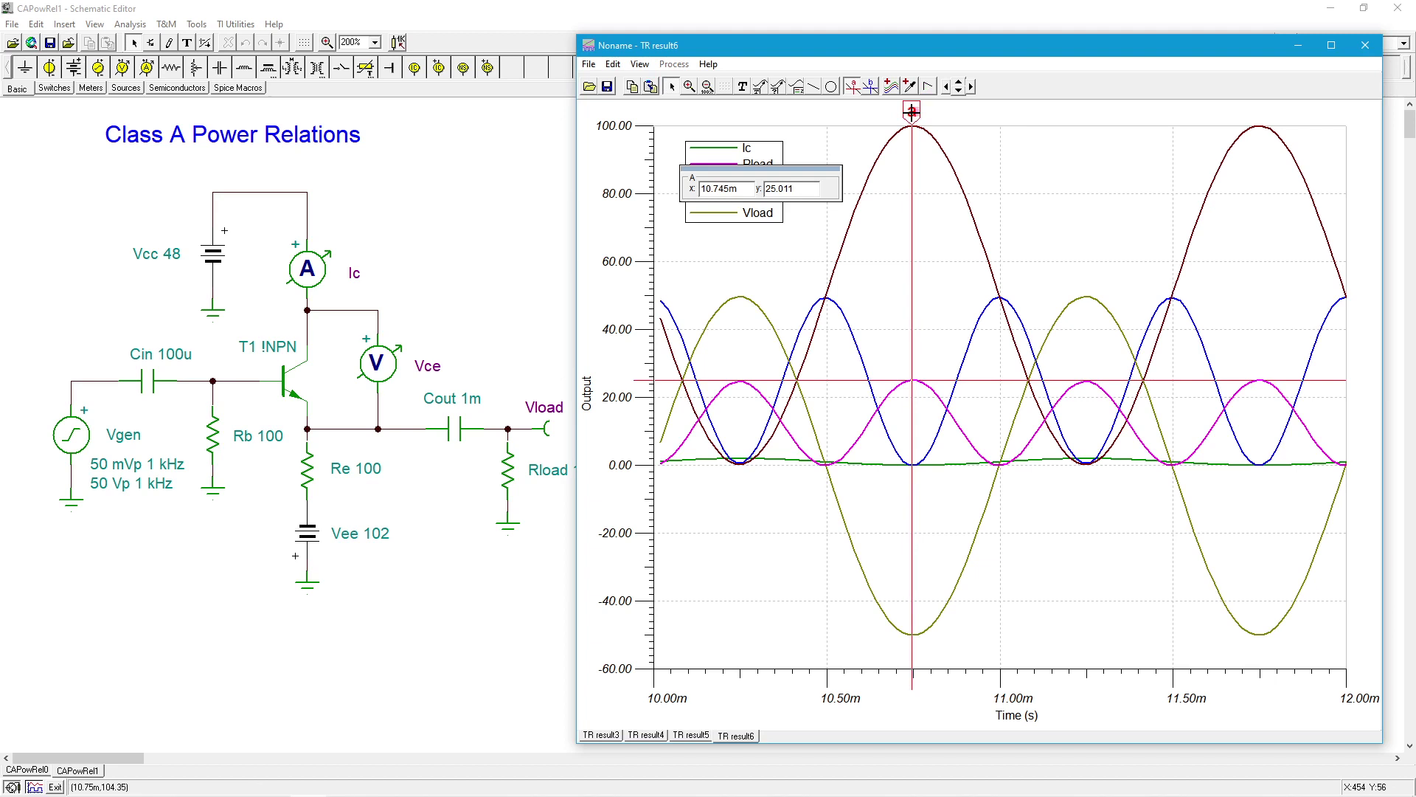
click(853, 90)
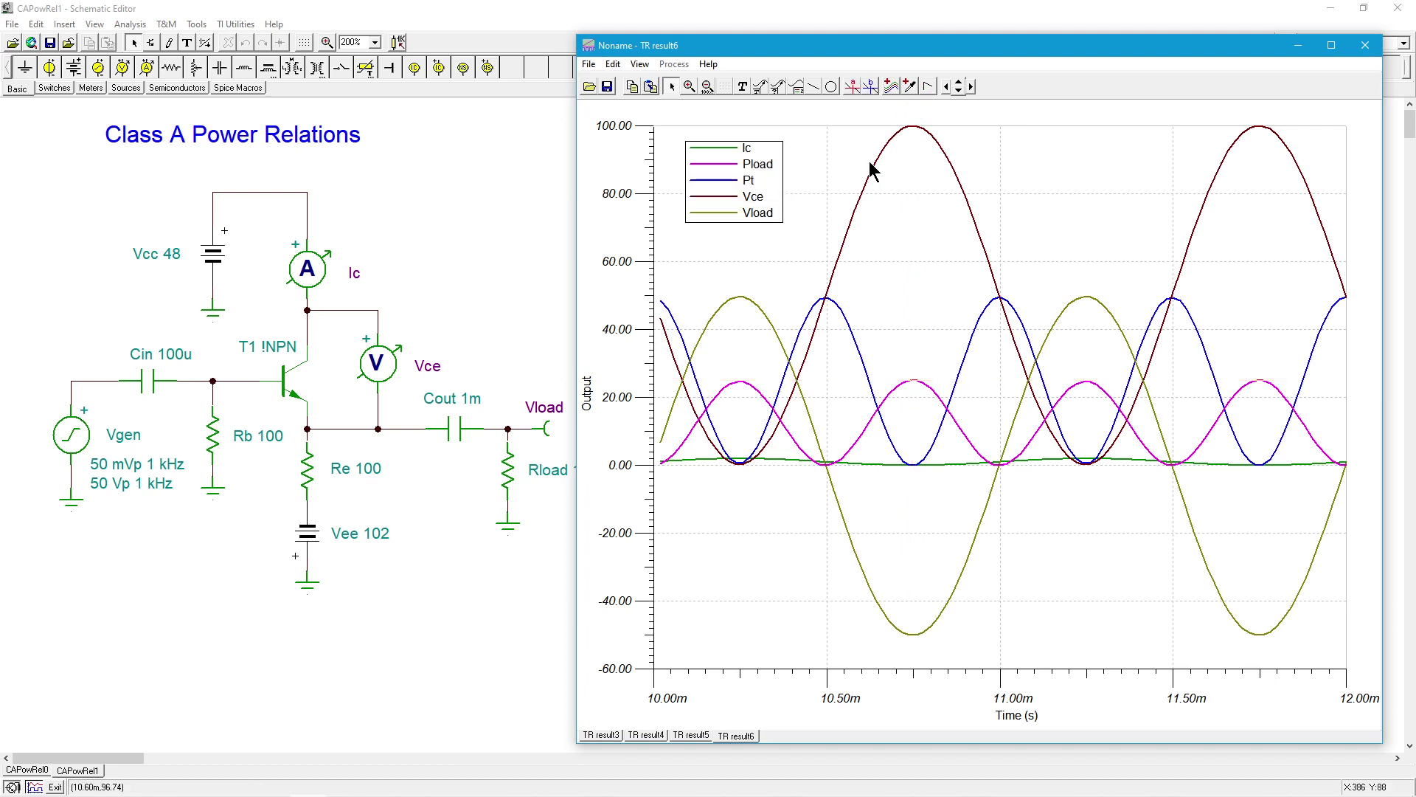